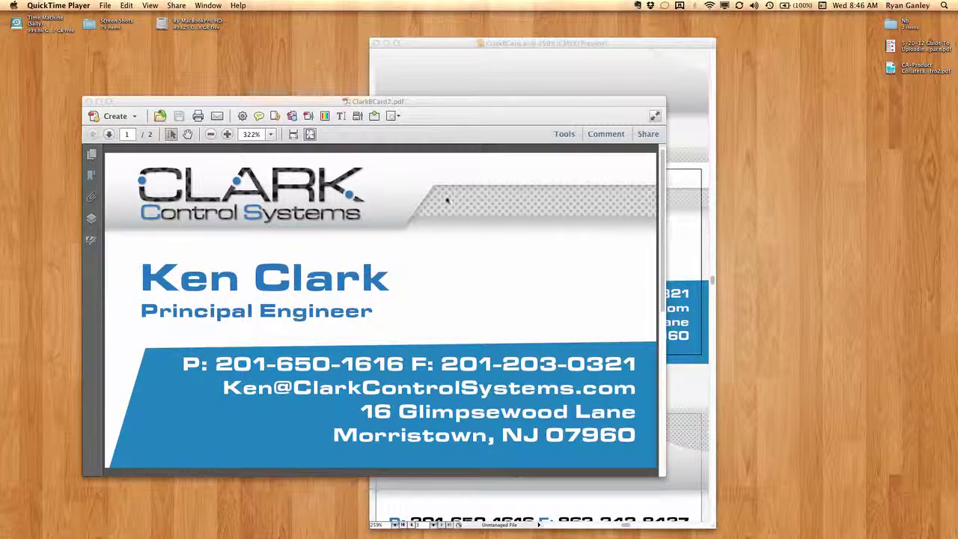
Reposition the Acrobat card PDF, confirm its Comments list is empty, and switch to ClarkBCard.ai in Illustrator.
{"action": "left_click_drag", "start_coordinate": [429, 101], "coordinate": [382, 102]}
{"action": "key", "text": "super+Tab"}
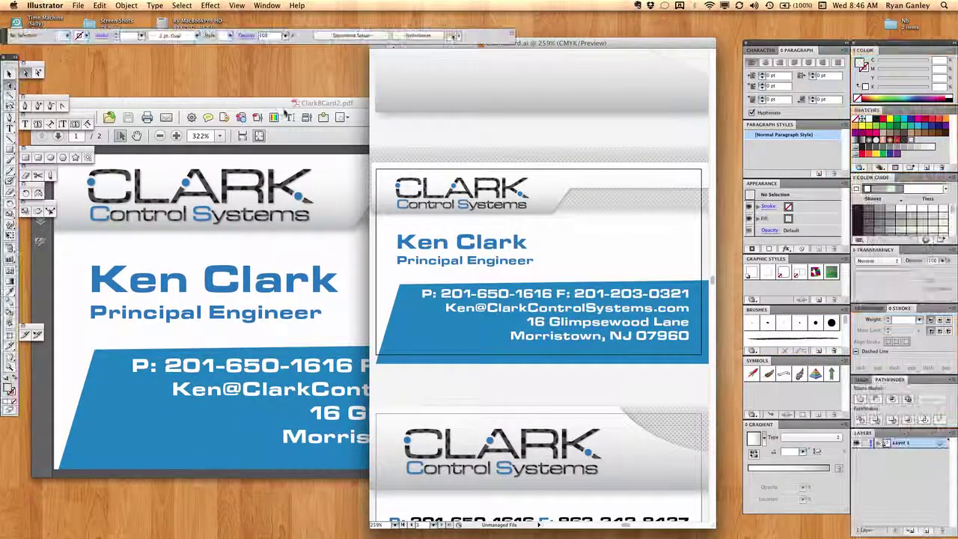
{"action": "left_click", "coordinate": [288, 100]}
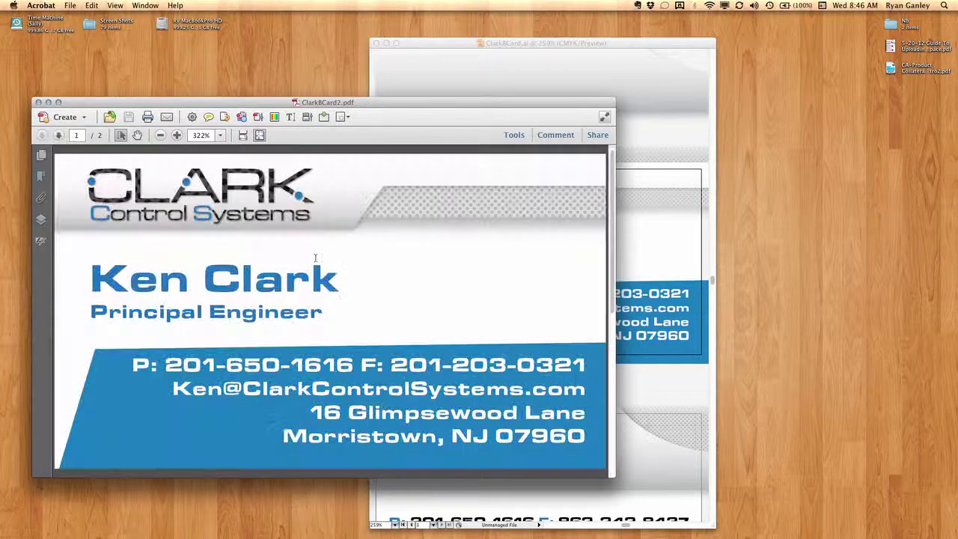
{"action": "left_click_drag", "start_coordinate": [336, 107], "coordinate": [315, 87]}
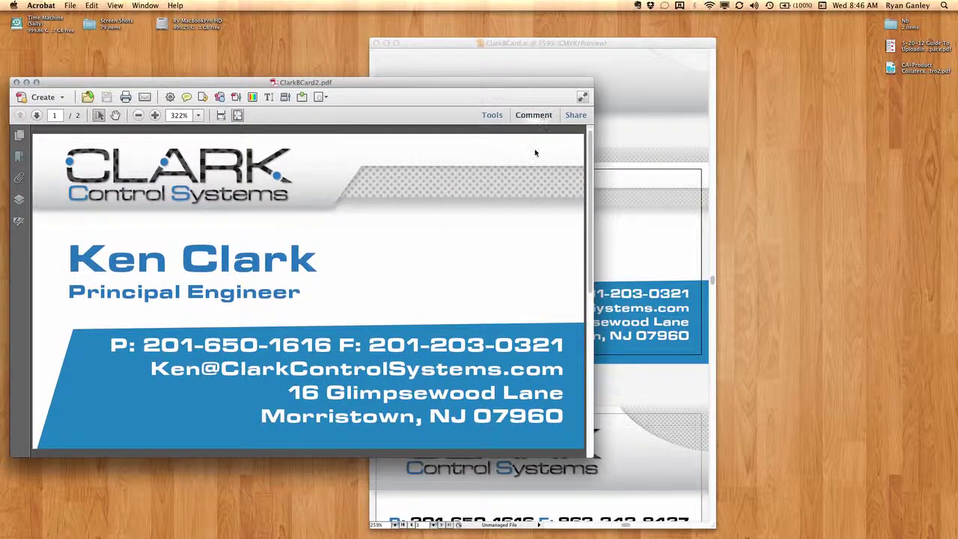
{"action": "left_click", "coordinate": [533, 115]}
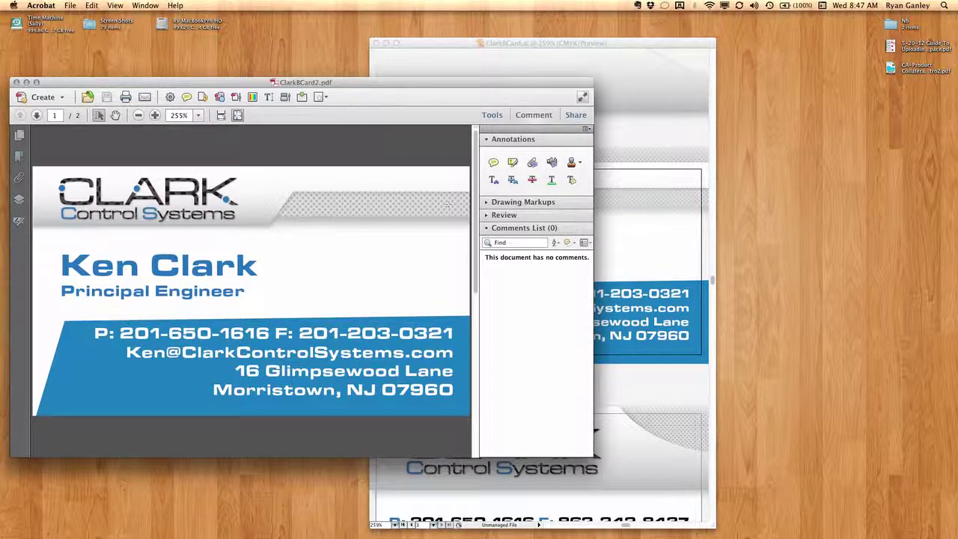
{"action": "left_click", "coordinate": [429, 42]}
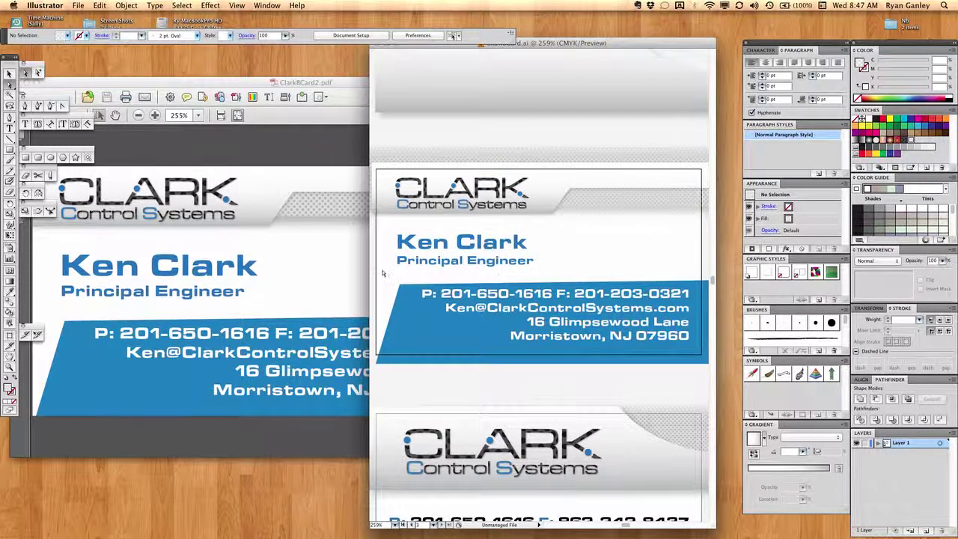
Widen the Illustrator document window leftward over the PDF behind it.
{"action": "left_click_drag", "start_coordinate": [368, 270], "coordinate": [238, 271]}
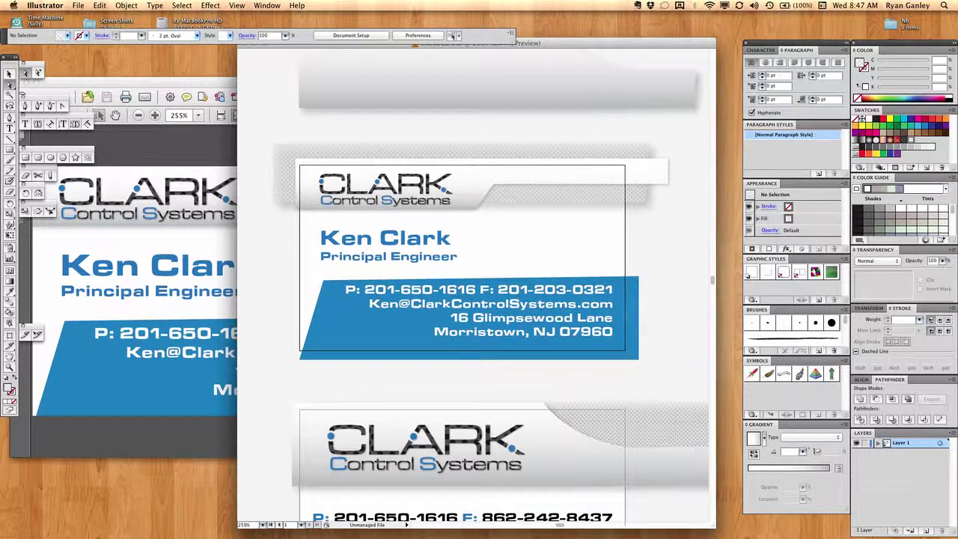
{"action": "scroll", "coordinate": [572, 247], "scroll_direction": "down", "scroll_amount": 1}
{"action": "scroll", "coordinate": [572, 247], "scroll_direction": "up", "scroll_amount": 1}
Select and deselect the name/title and contact details text blocks to inspect them.
{"action": "left_click", "coordinate": [500, 300]}
{"action": "left_click", "coordinate": [438, 268]}
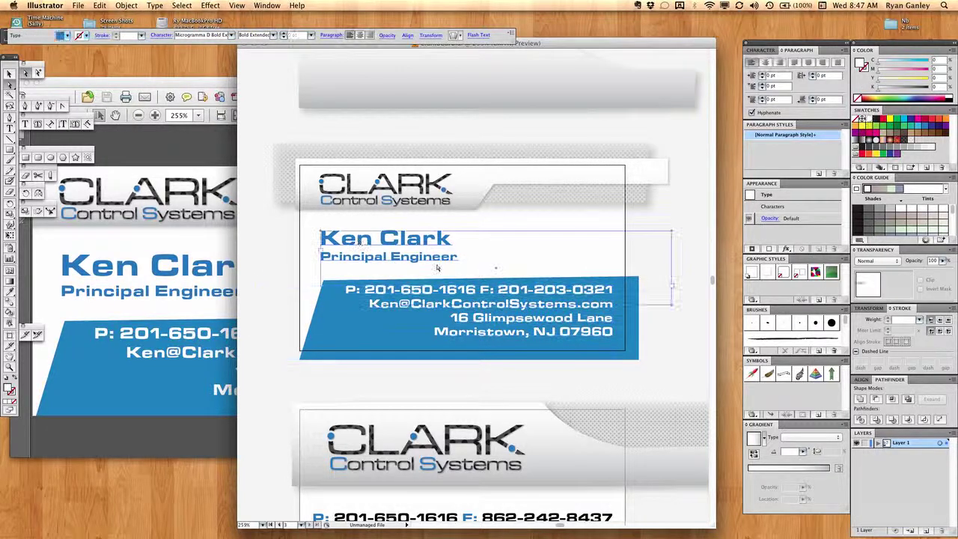
{"action": "scroll", "coordinate": [438, 268], "scroll_direction": "up", "scroll_amount": 1}
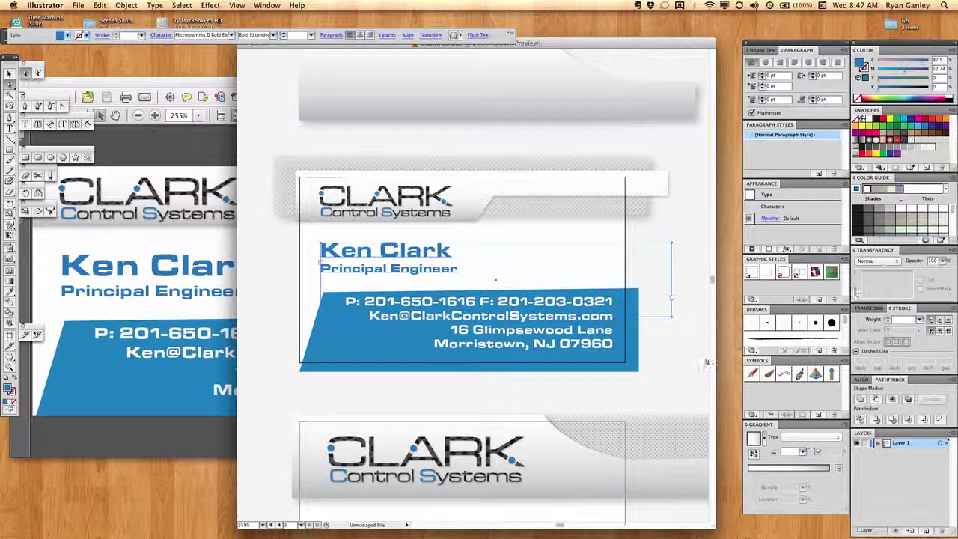
{"action": "left_click", "coordinate": [678, 353]}
{"action": "left_click", "coordinate": [555, 323]}
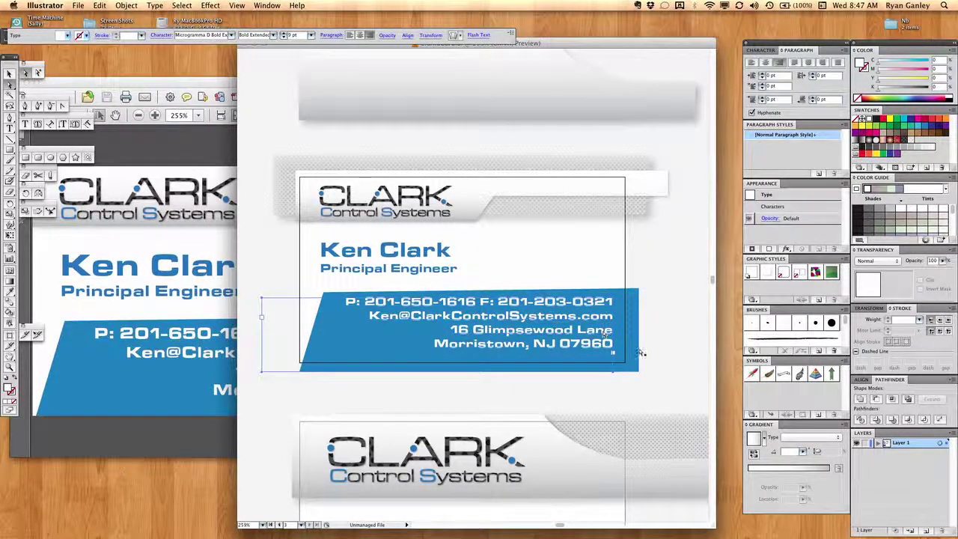
{"action": "left_click", "coordinate": [677, 331]}
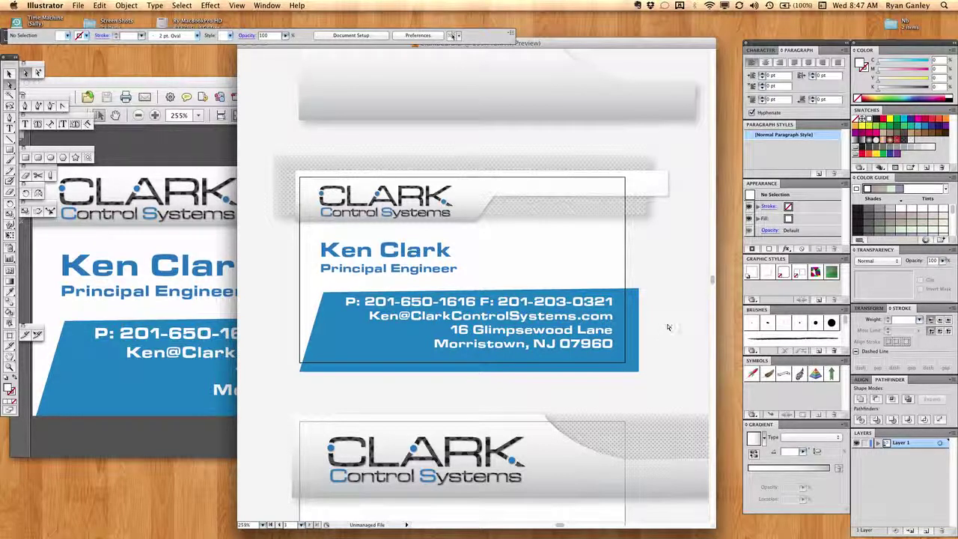
{"action": "left_click", "coordinate": [78, 5]}
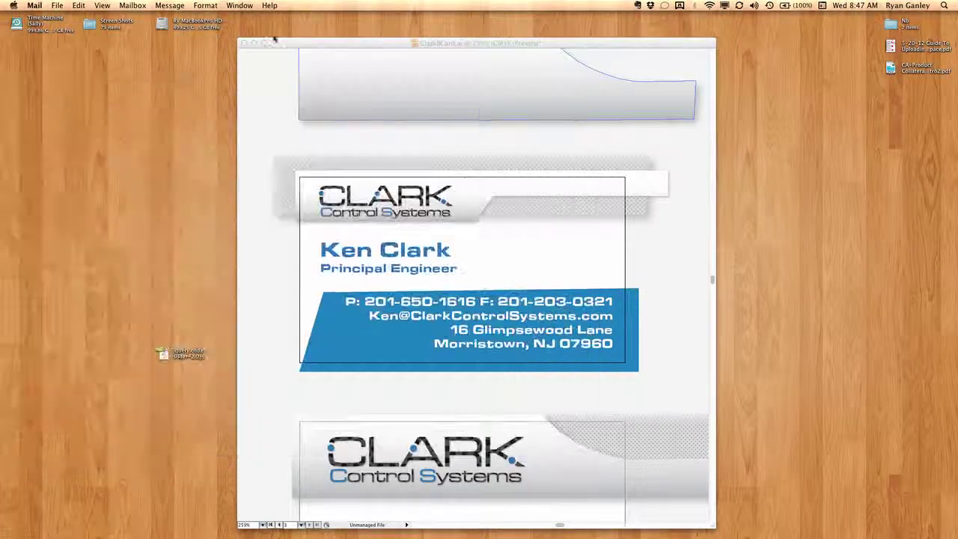
{"action": "left_click", "coordinate": [273, 66]}
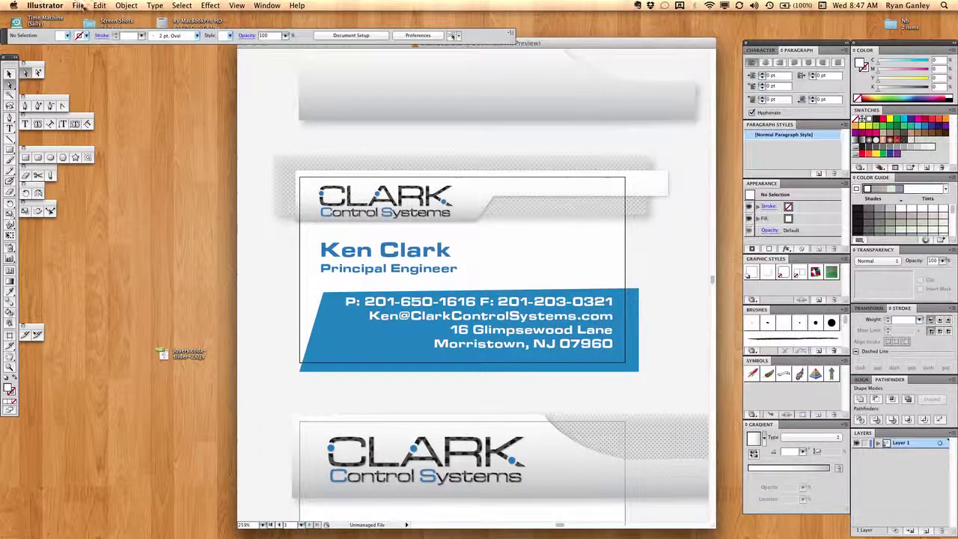
Save the card to the Desktop in Adobe PDF format as ClarkBCard.pdf.
{"action": "left_click", "coordinate": [78, 5]}
{"action": "mouse_move", "coordinate": [97, 6]}
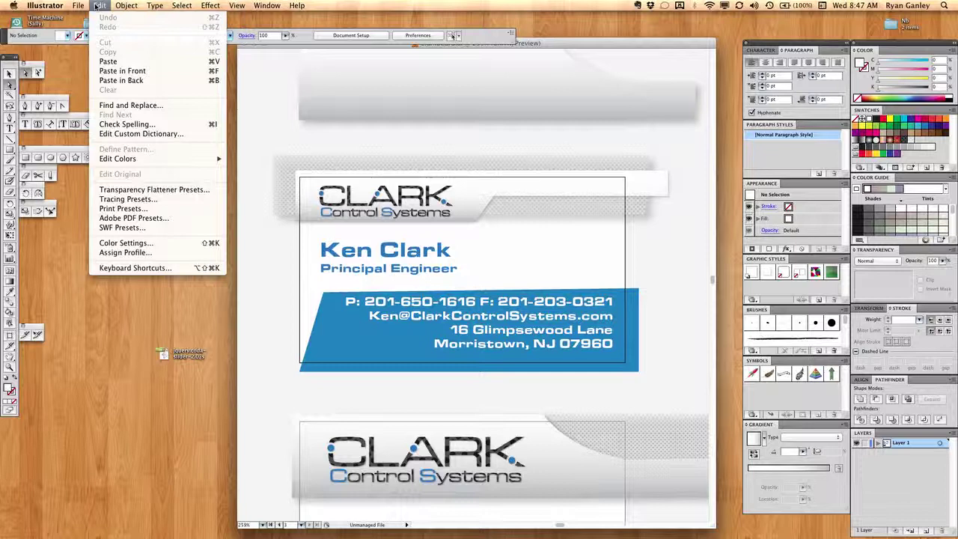
{"action": "left_click", "coordinate": [93, 114]}
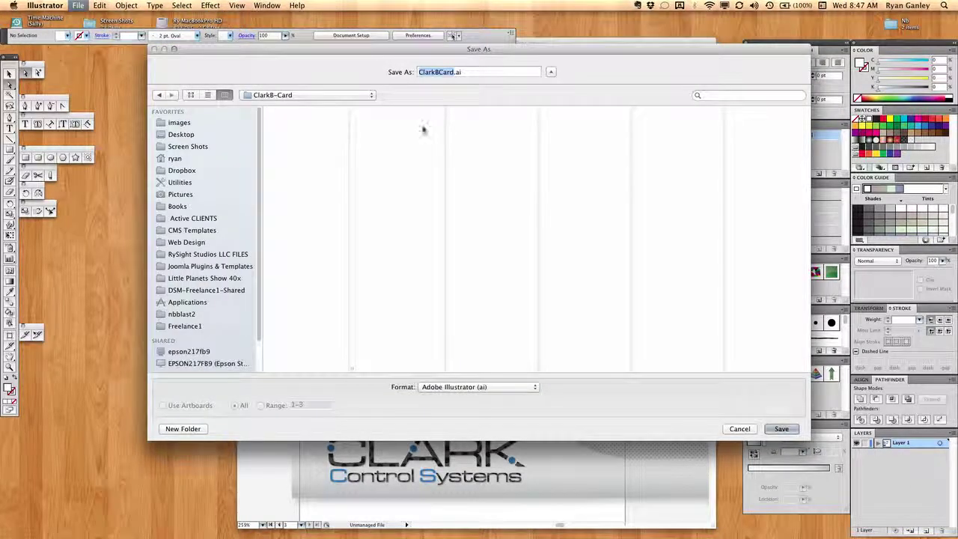
{"action": "left_click", "coordinate": [183, 125]}
{"action": "left_click", "coordinate": [181, 135]}
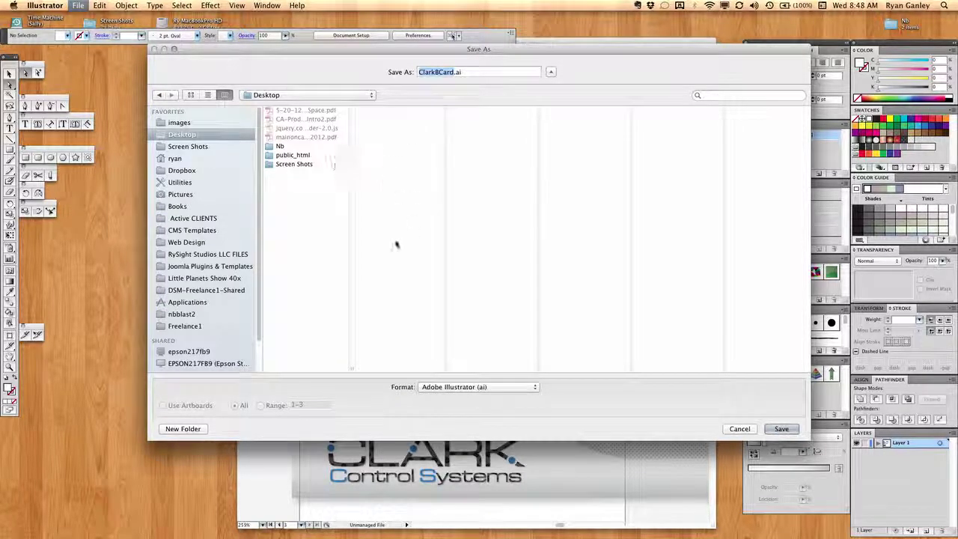
{"action": "left_click", "coordinate": [460, 387]}
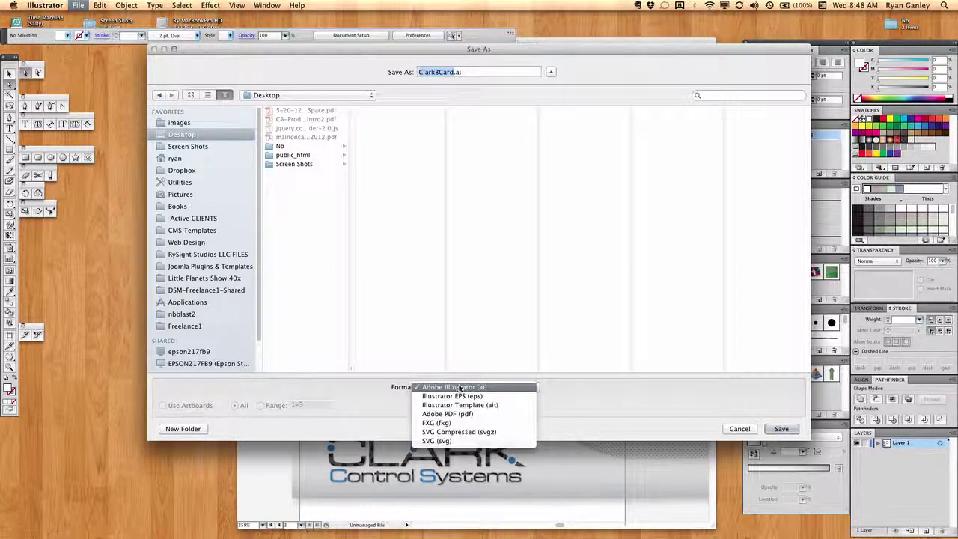
{"action": "left_click", "coordinate": [483, 414]}
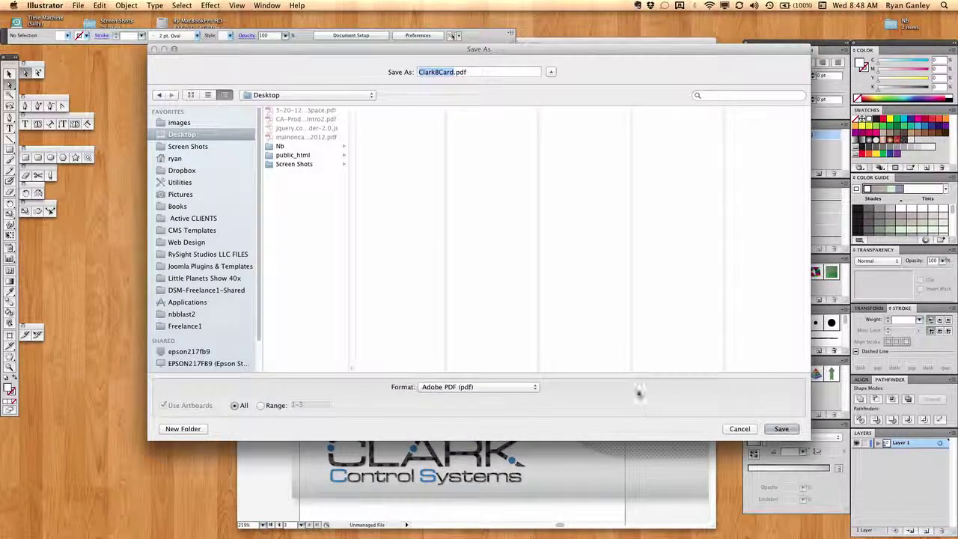
{"action": "left_click", "coordinate": [781, 429]}
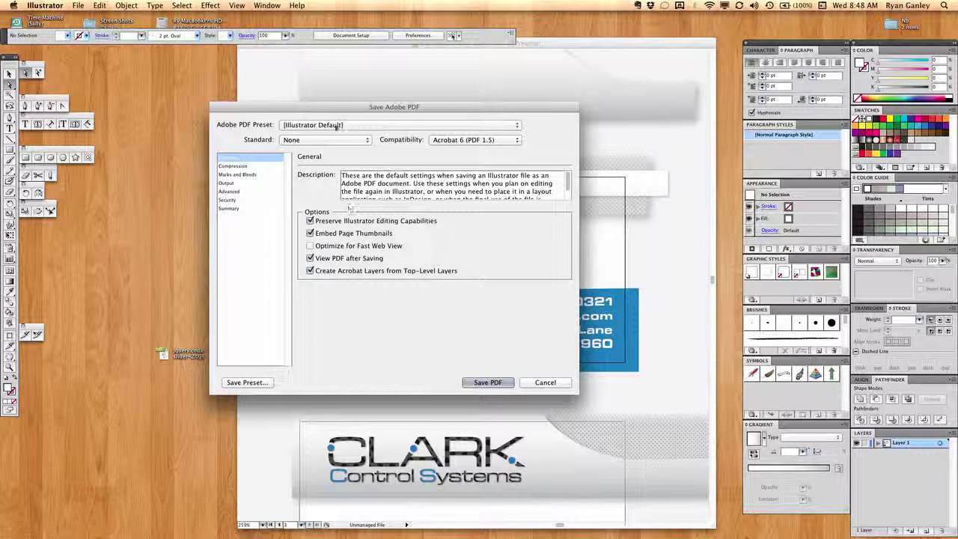
Choose a PDF preset and write the PDF with those settings.
{"action": "left_click", "coordinate": [340, 126]}
{"action": "left_click", "coordinate": [452, 305]}
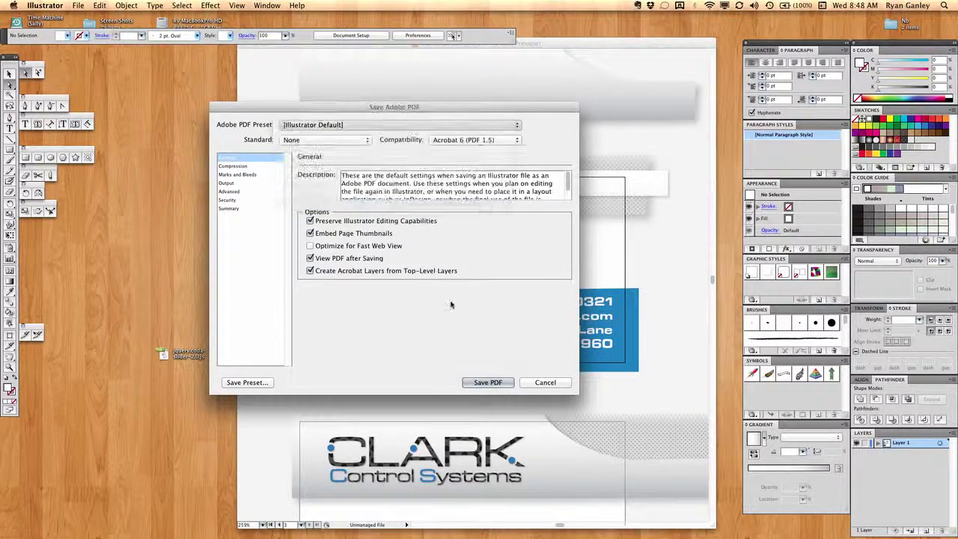
{"action": "left_click", "coordinate": [487, 382]}
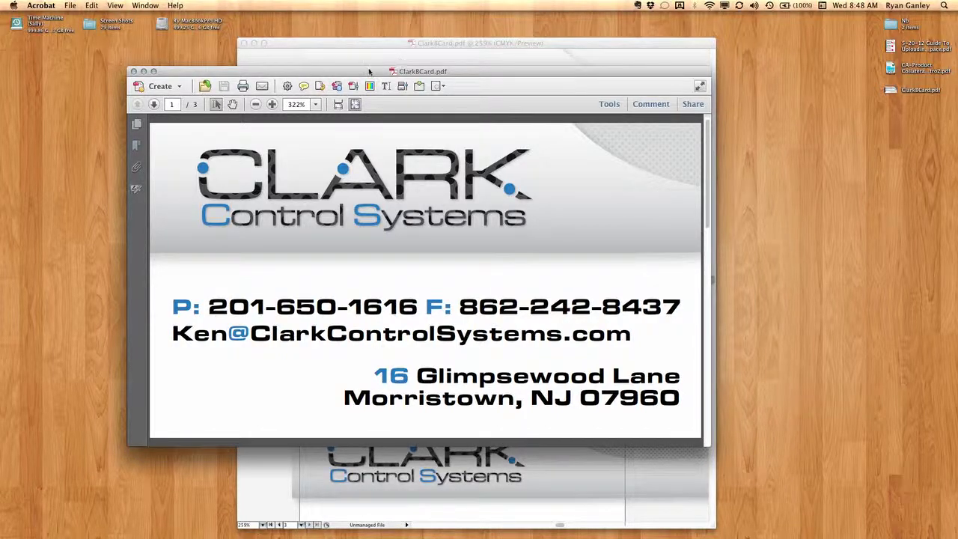
Close the PDF document in Illustrator and return to Acrobat.
{"action": "left_click_drag", "start_coordinate": [369, 71], "coordinate": [339, 80]}
{"action": "left_click", "coordinate": [277, 45]}
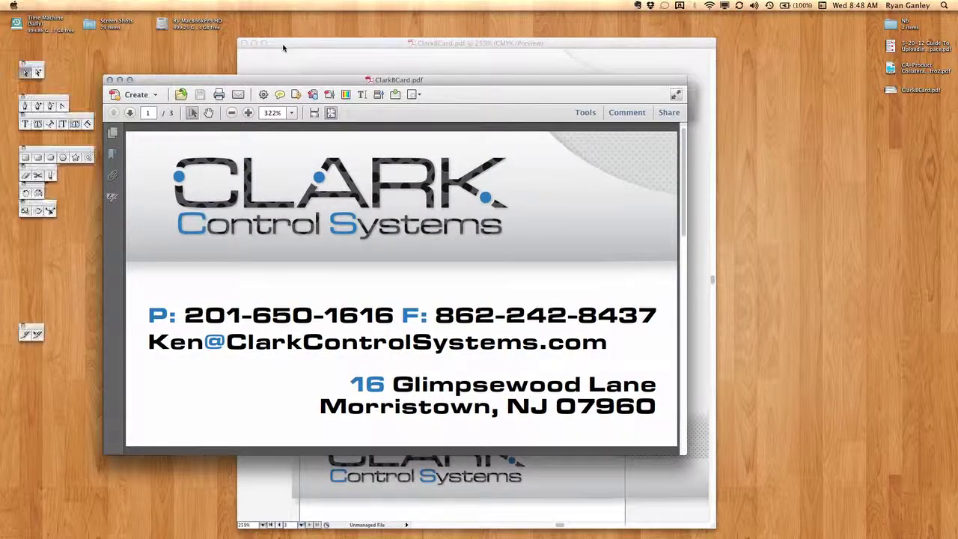
{"action": "left_click", "coordinate": [243, 43]}
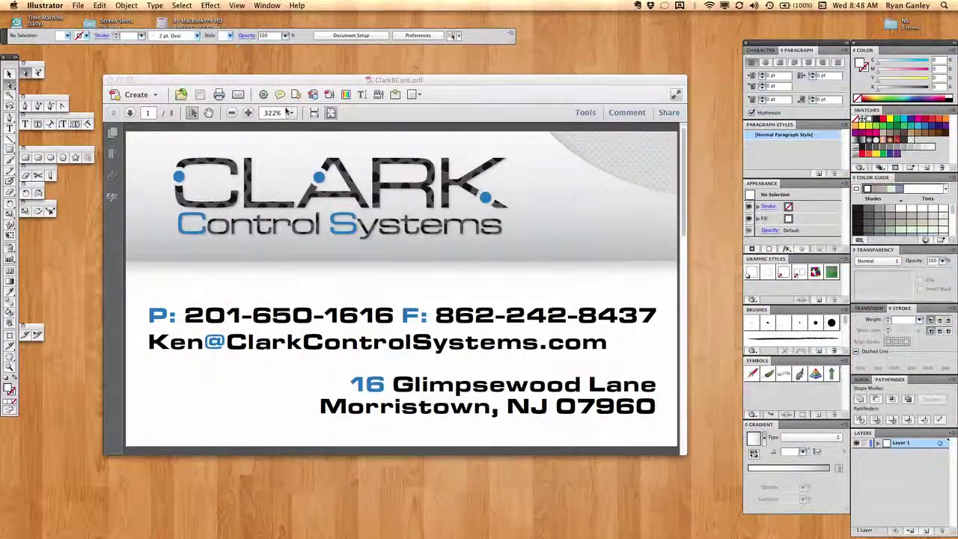
{"action": "key", "text": "super+q"}
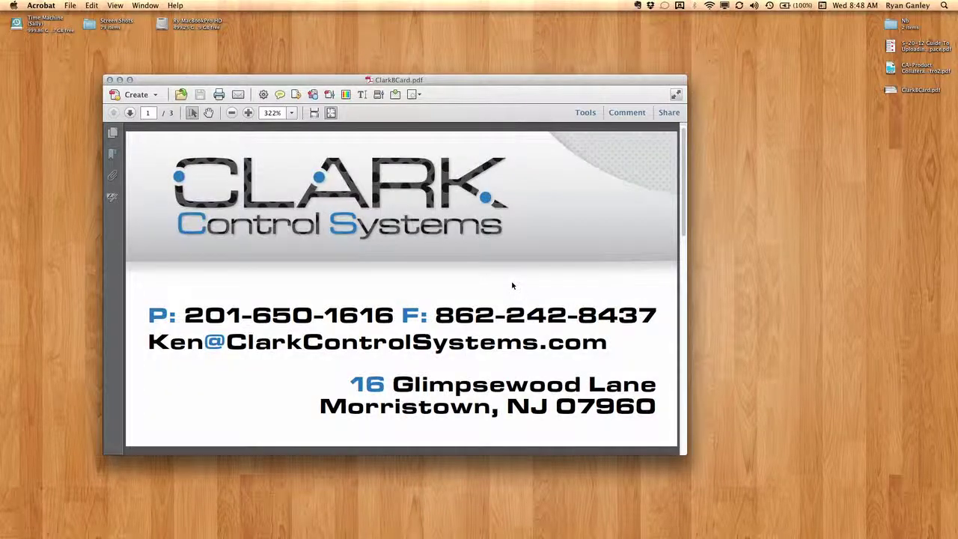
{"action": "scroll", "coordinate": [410, 281], "scroll_direction": "down", "scroll_amount": 10}
{"action": "scroll", "coordinate": [428, 288], "scroll_direction": "up", "scroll_amount": 10}
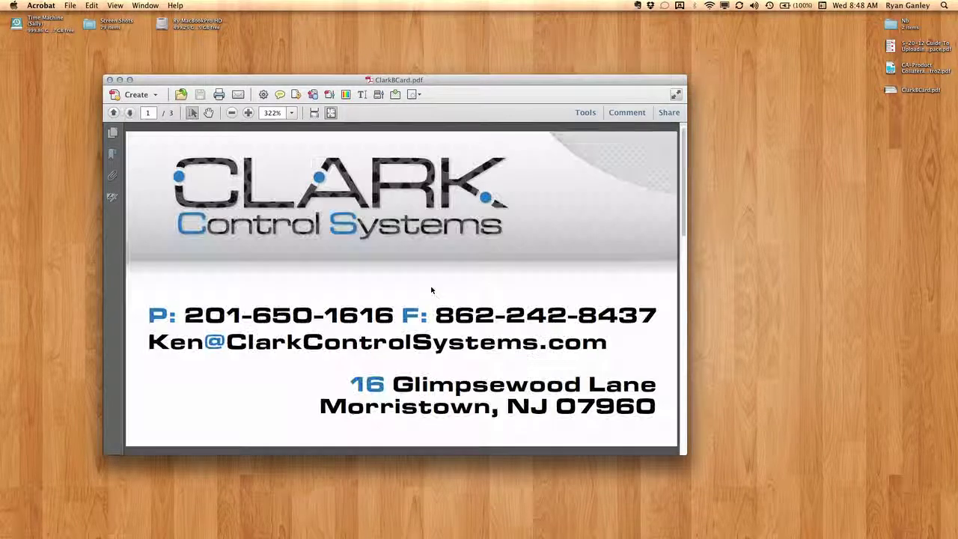
Show the page thumbnails and browse the three card pages, ending on page 3.
{"action": "left_click", "coordinate": [117, 136]}
{"action": "left_click", "coordinate": [286, 205]}
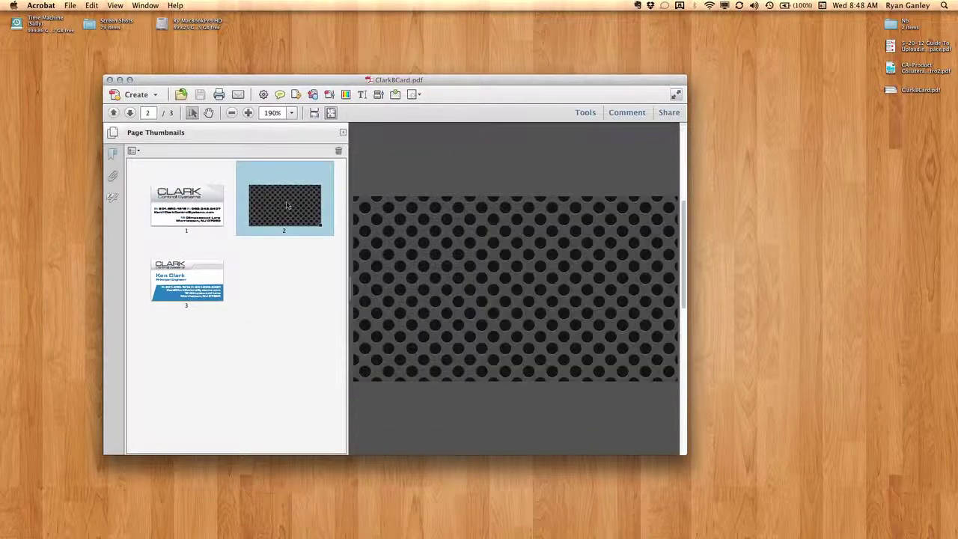
{"action": "left_click", "coordinate": [188, 298]}
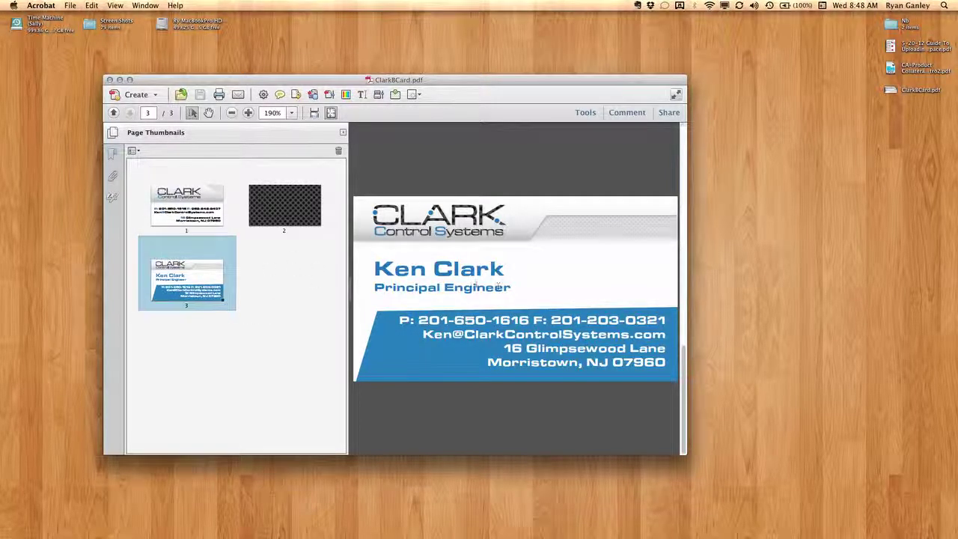
{"action": "left_click", "coordinate": [181, 201]}
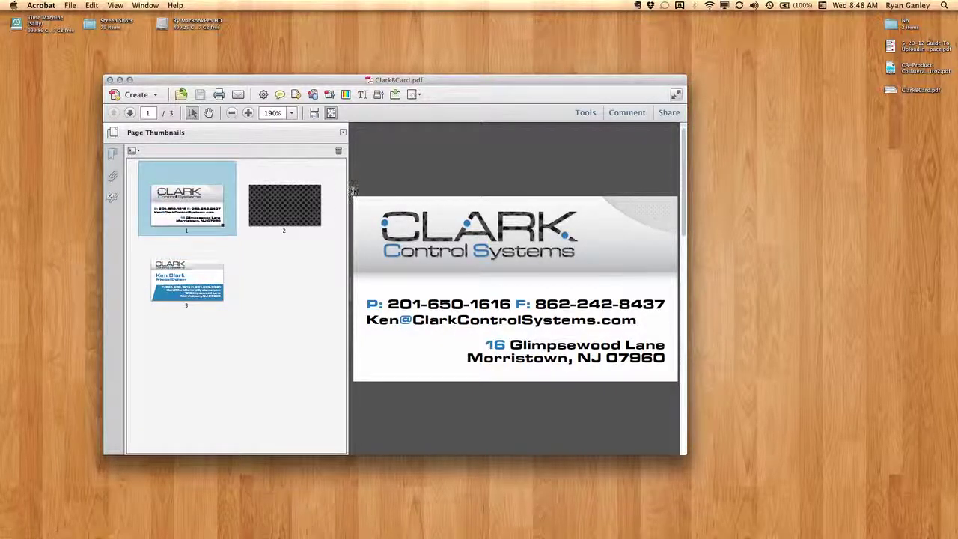
{"action": "left_click", "coordinate": [214, 279]}
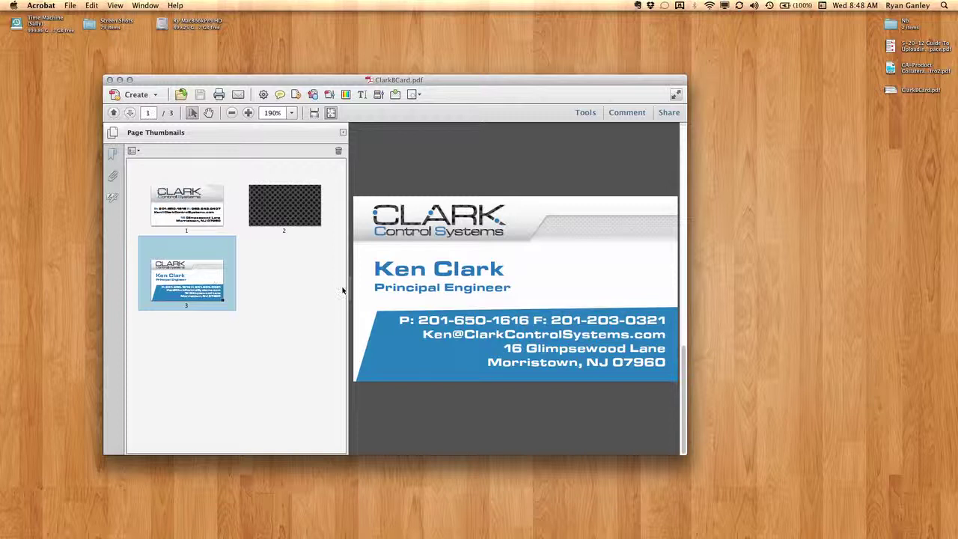
Select the Principal Engineer title, fax number and address lines on page 3 to inspect them.
{"action": "triple_click", "coordinate": [508, 291]}
{"action": "left_click", "coordinate": [507, 291]}
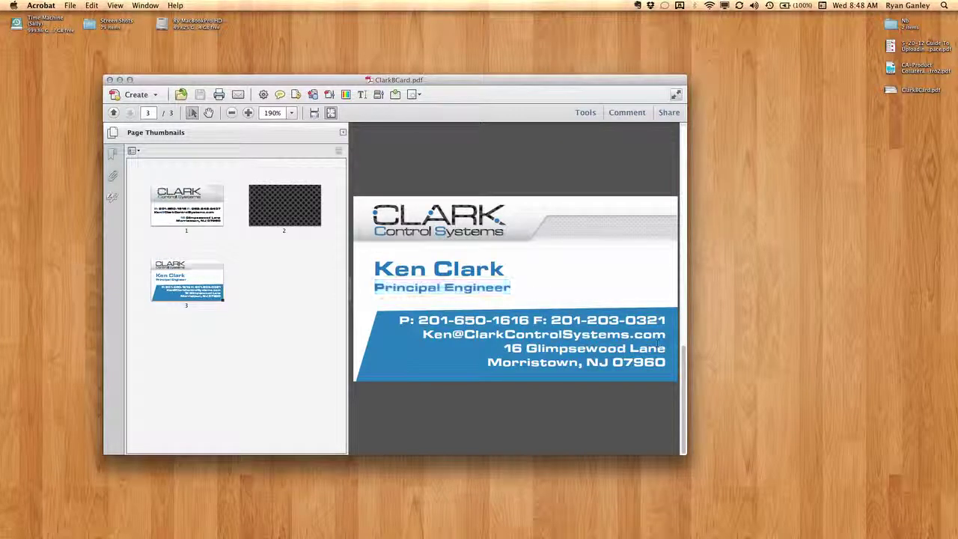
{"action": "left_click_drag", "start_coordinate": [620, 320], "coordinate": [657, 321]}
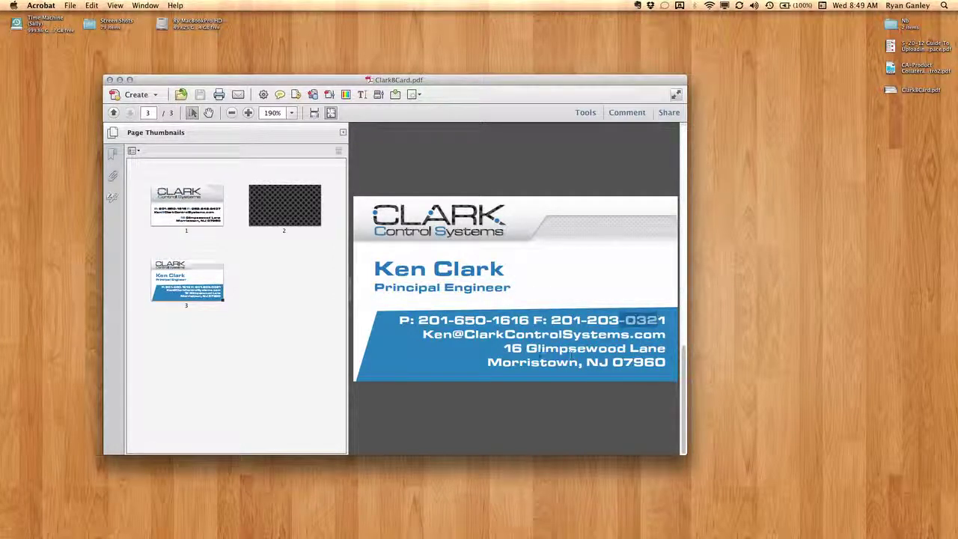
{"action": "left_click_drag", "start_coordinate": [505, 344], "coordinate": [691, 369]}
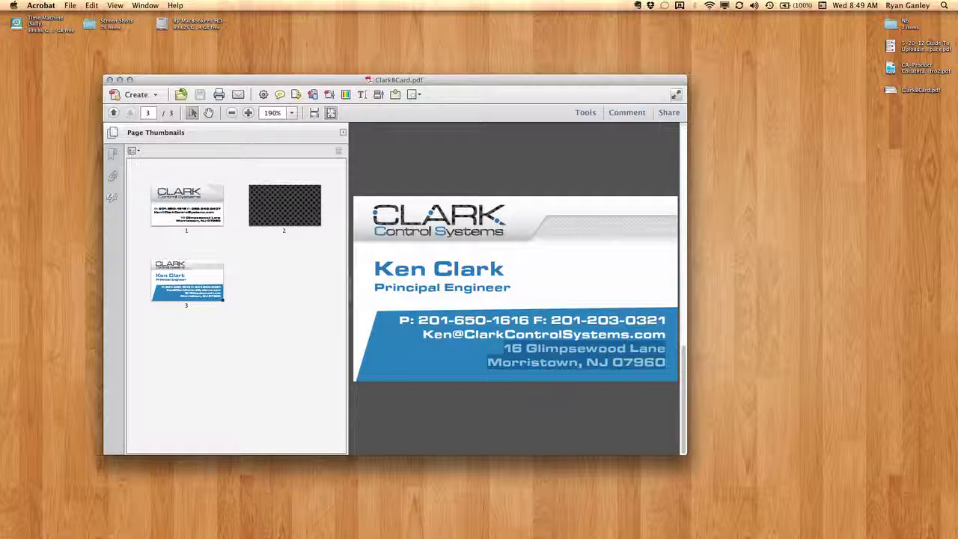
{"action": "left_click", "coordinate": [200, 288]}
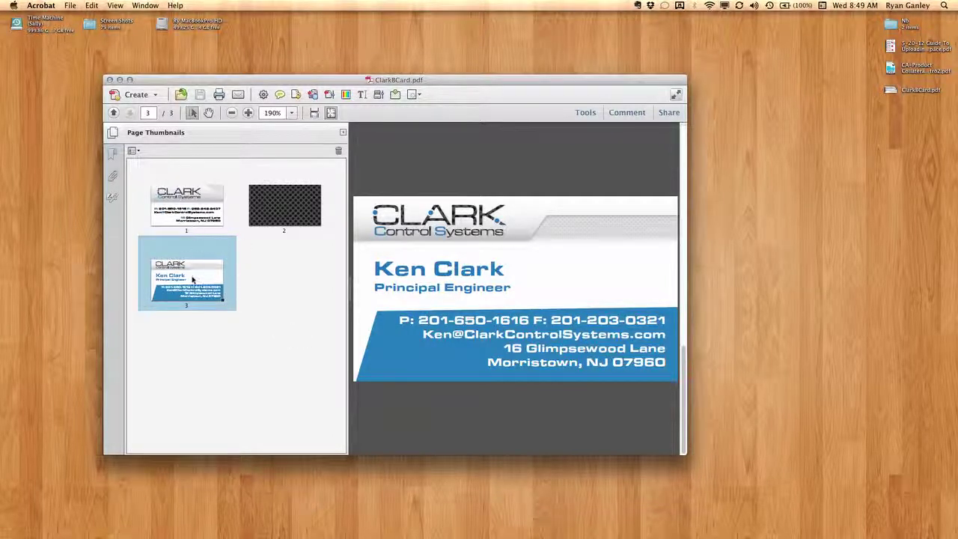
Place a sticky note beside page 1's fax number reading 'Not going with this one. Thanks'.
{"action": "left_click", "coordinate": [195, 206]}
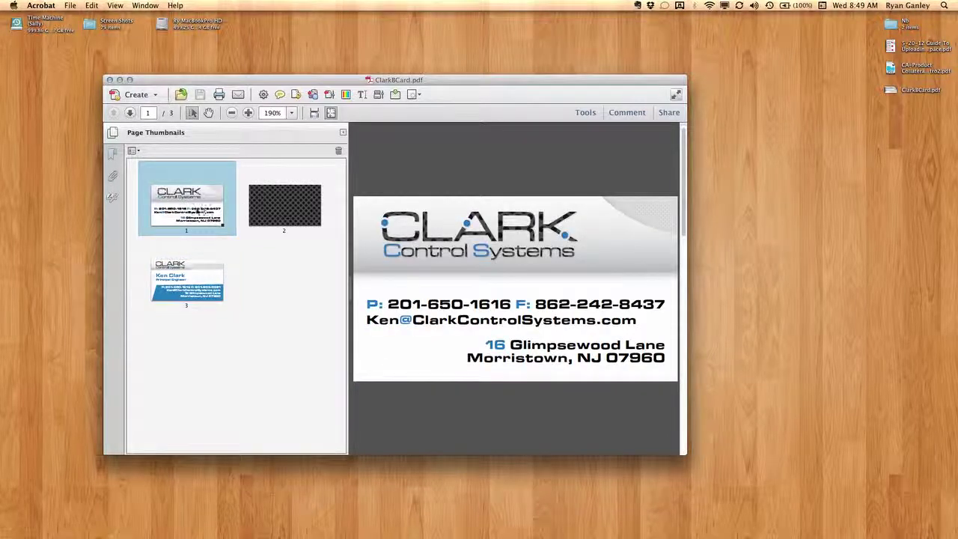
{"action": "left_click_drag", "start_coordinate": [200, 211], "coordinate": [320, 231]}
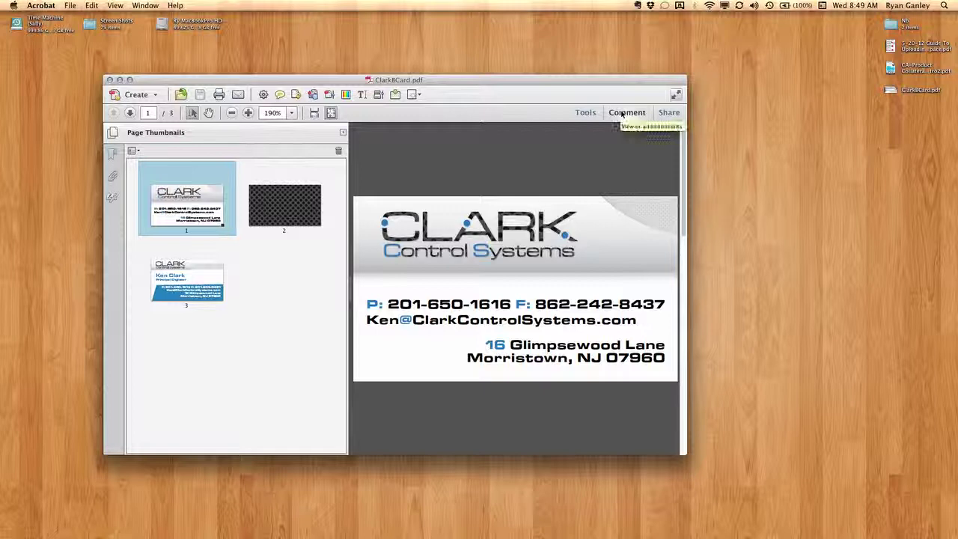
{"action": "left_click", "coordinate": [624, 113]}
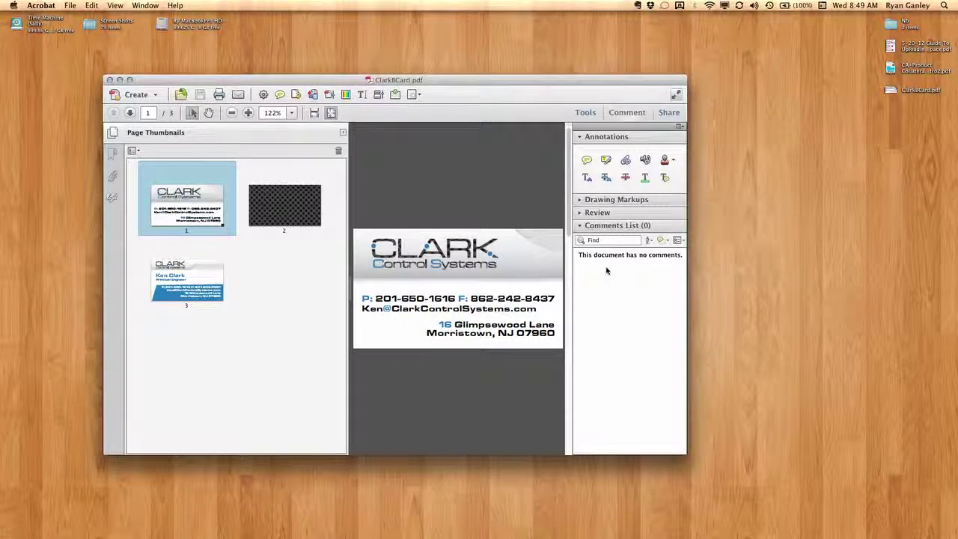
{"action": "left_click", "coordinate": [588, 161]}
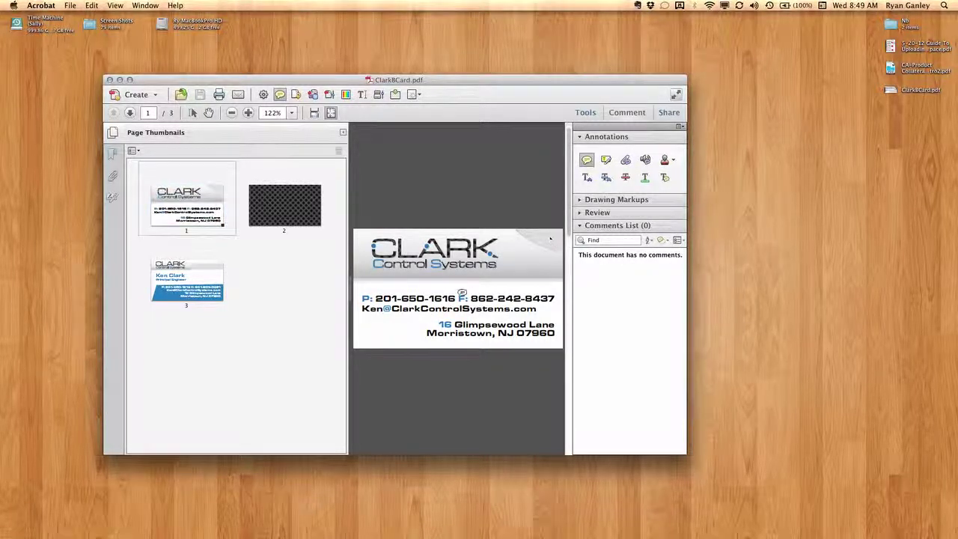
{"action": "left_click", "coordinate": [458, 288]}
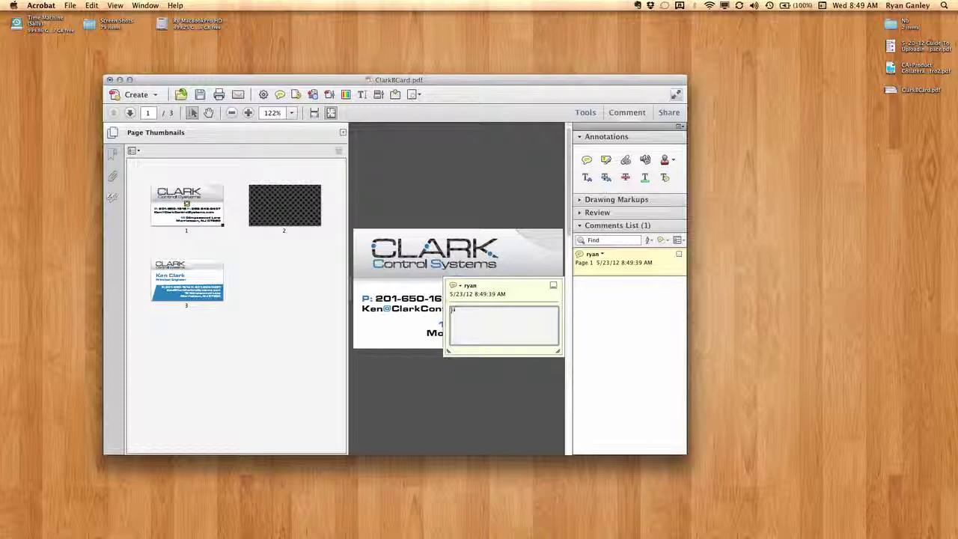
{"action": "type", "text": "Not going with this on"}
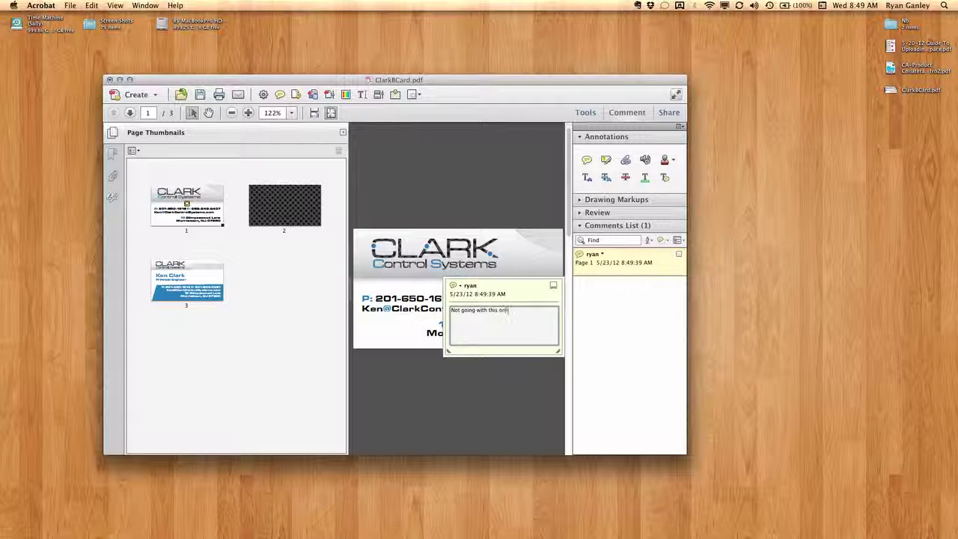
{"action": "type", "text": "e. Thanks"}
{"action": "left_click", "coordinate": [464, 377]}
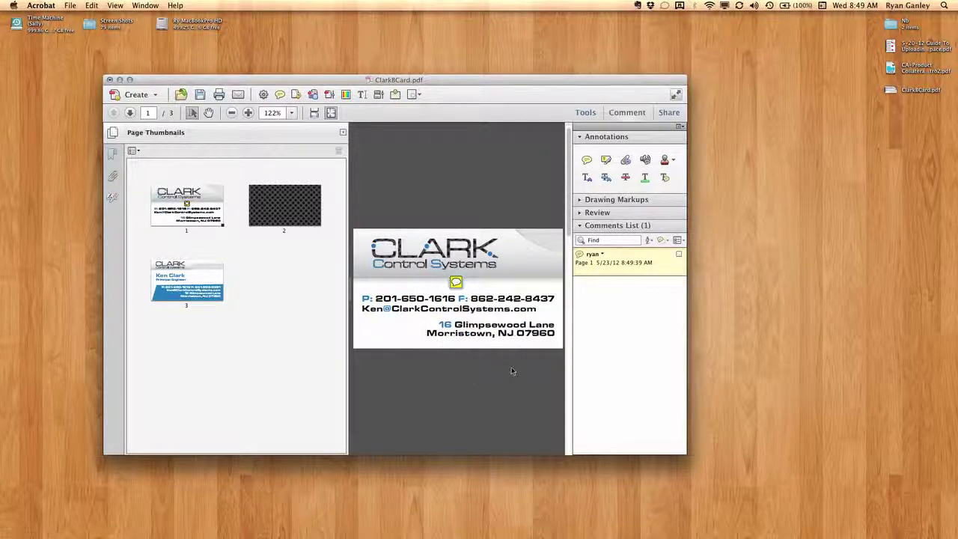
Add a sticky note reading 'Looks good' in the middle of page 2.
{"action": "left_click", "coordinate": [274, 222]}
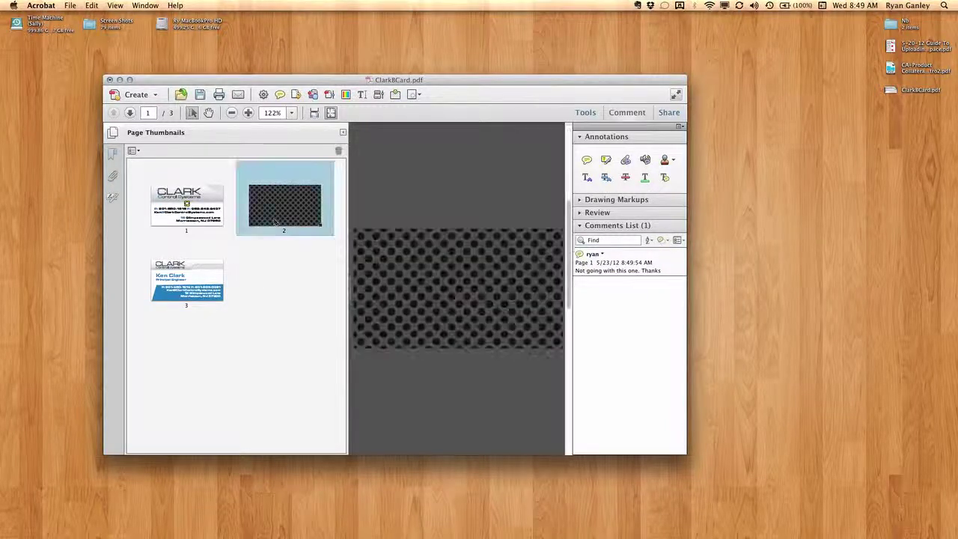
{"action": "left_click", "coordinate": [586, 159]}
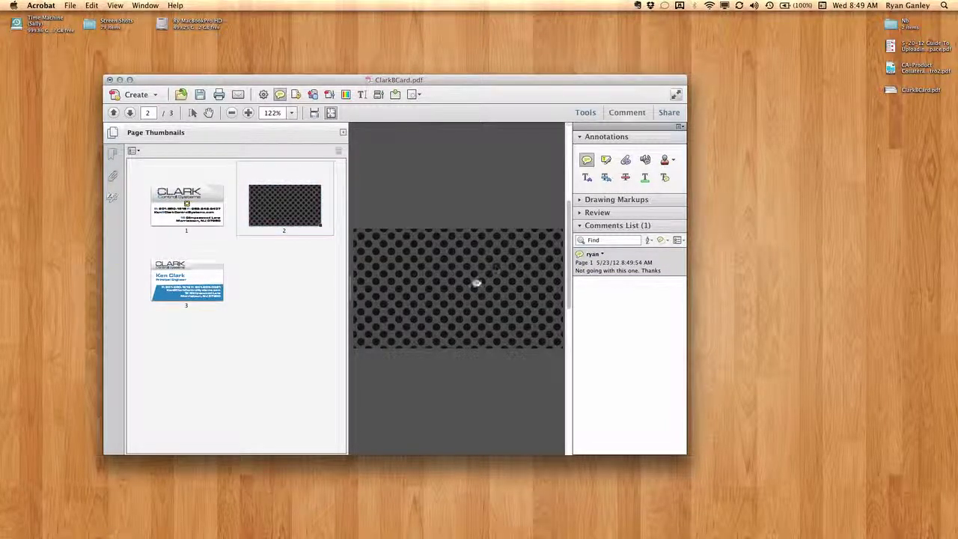
{"action": "left_click", "coordinate": [466, 281]}
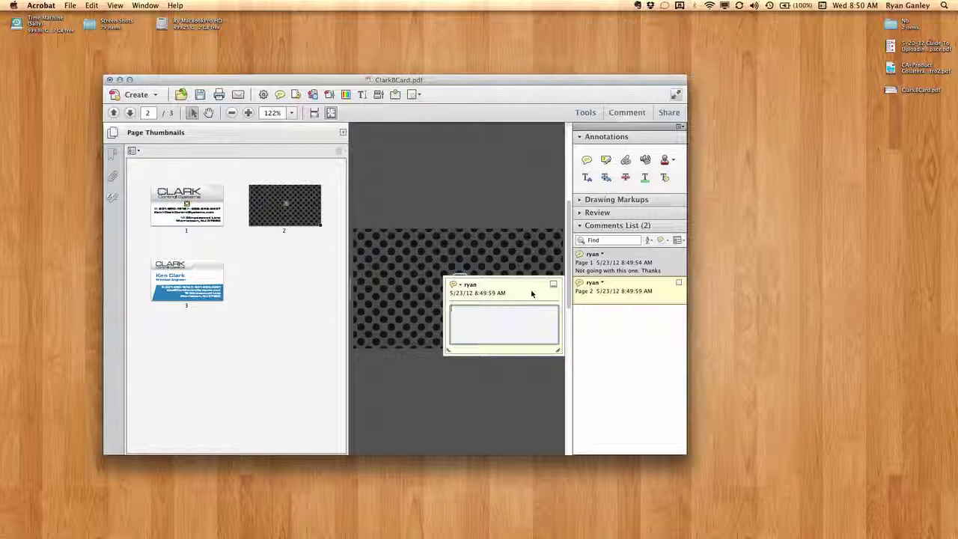
{"action": "type", "text": "Looks good"}
{"action": "left_click", "coordinate": [464, 389]}
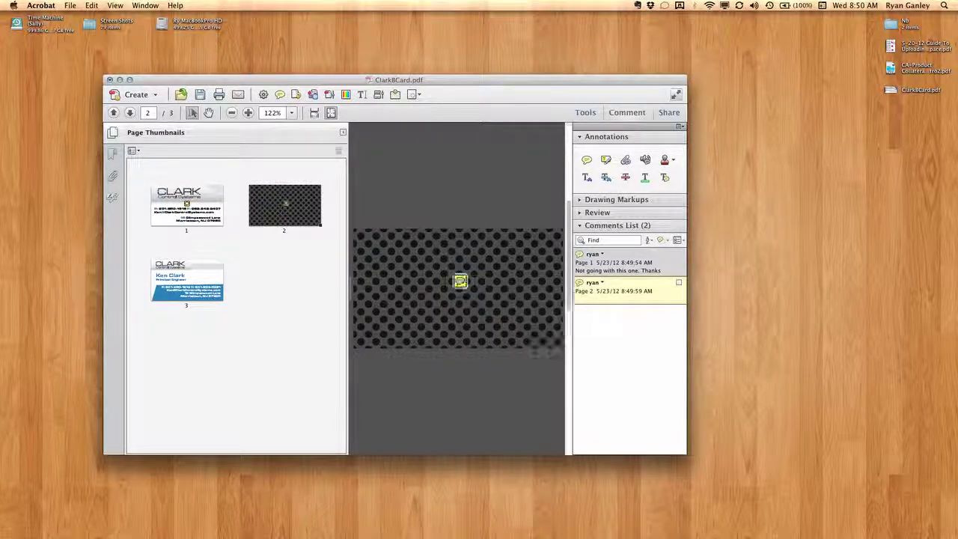
Show page 3 large with thumbnails hidden and select the Principal Engineer title.
{"action": "left_click", "coordinate": [181, 290]}
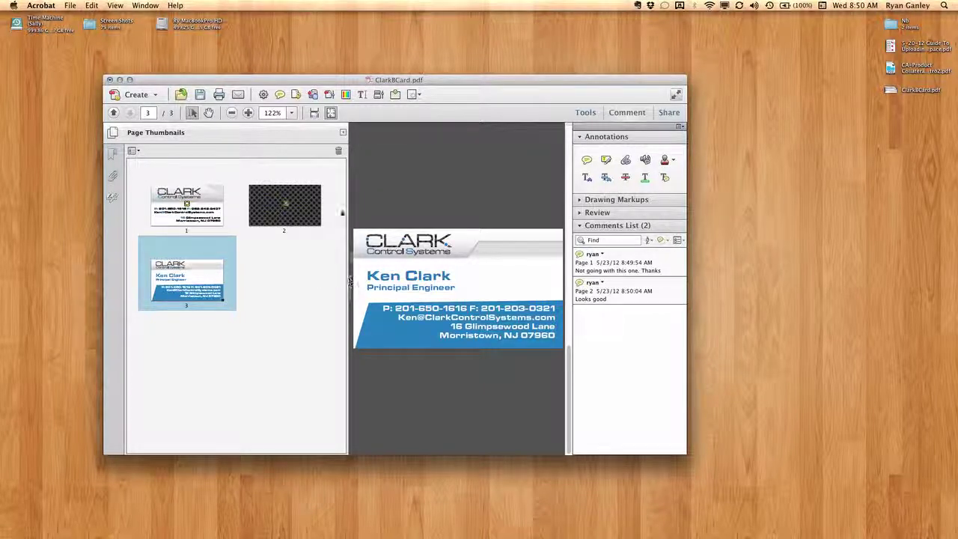
{"action": "left_click", "coordinate": [343, 133]}
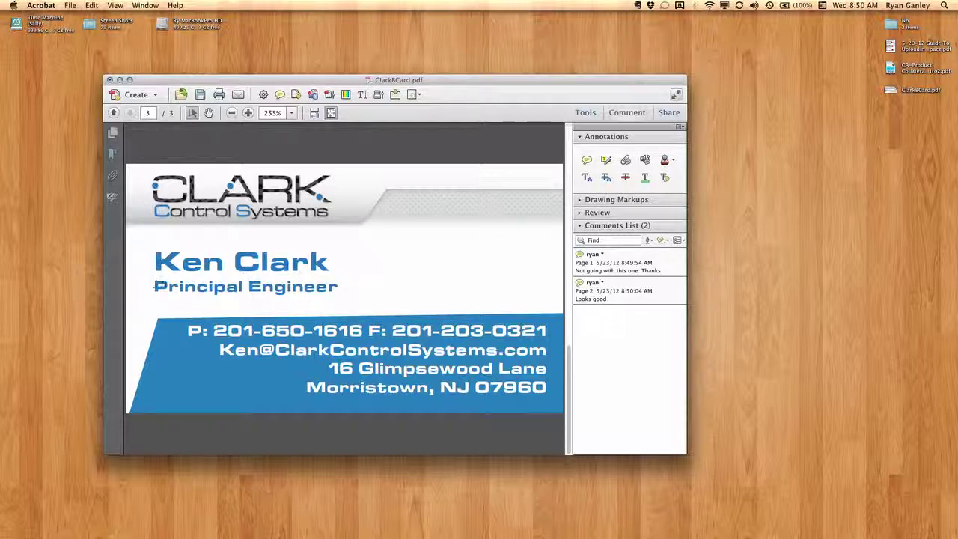
{"action": "left_click_drag", "start_coordinate": [155, 286], "coordinate": [337, 292]}
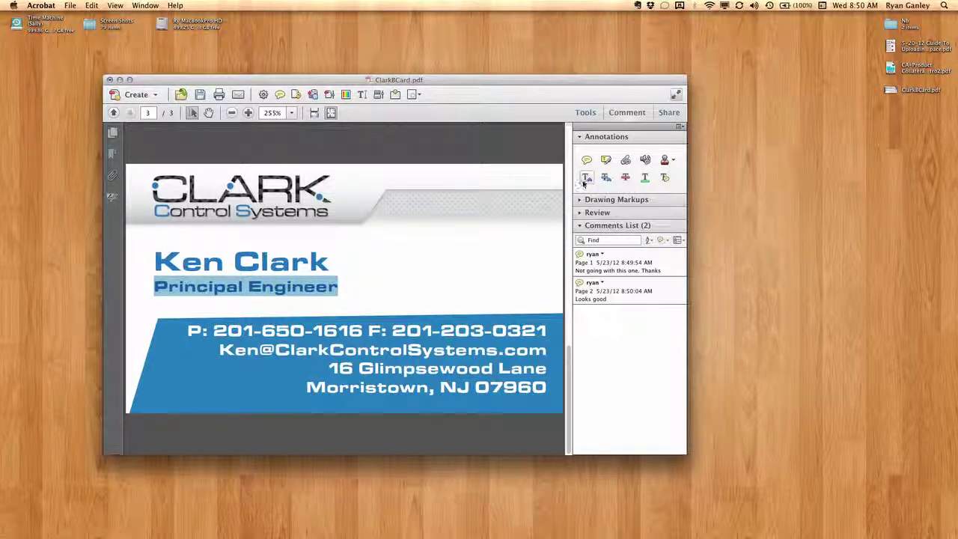
{"action": "left_click", "coordinate": [587, 161]}
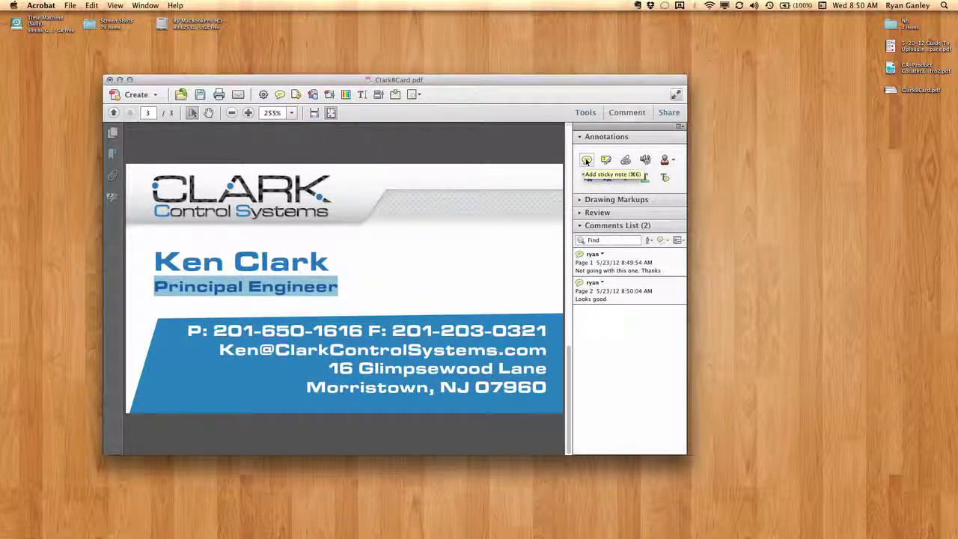
{"action": "left_click", "coordinate": [587, 177]}
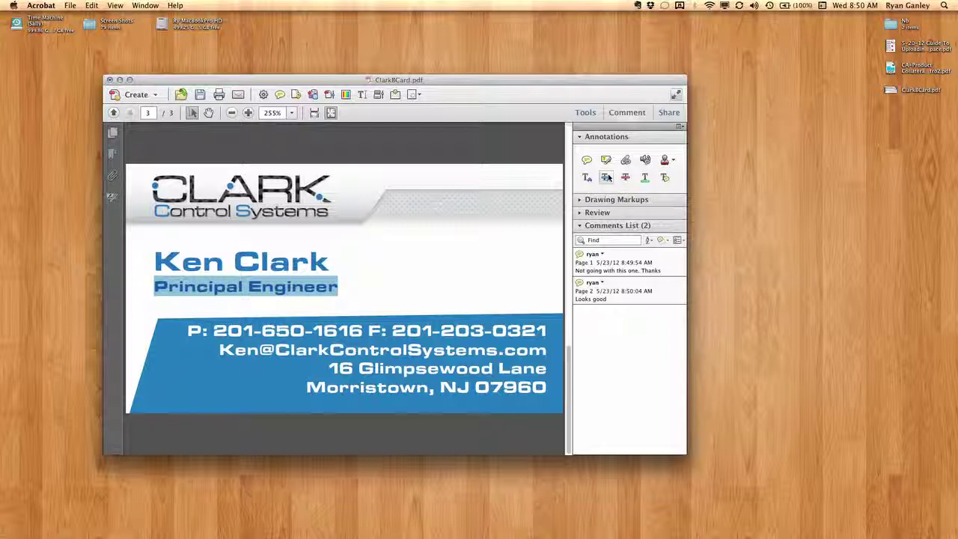
{"action": "left_click", "coordinate": [606, 177]}
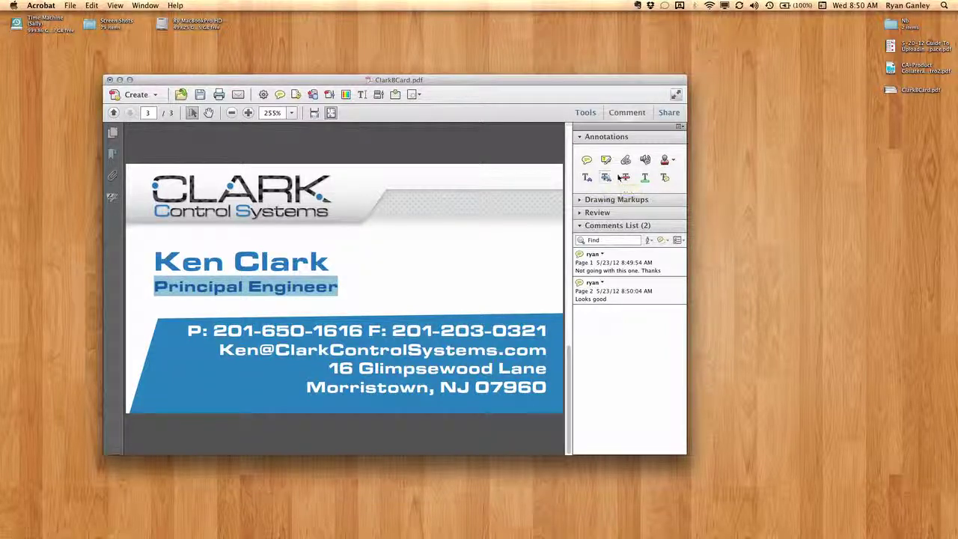
{"action": "left_click", "coordinate": [621, 177]}
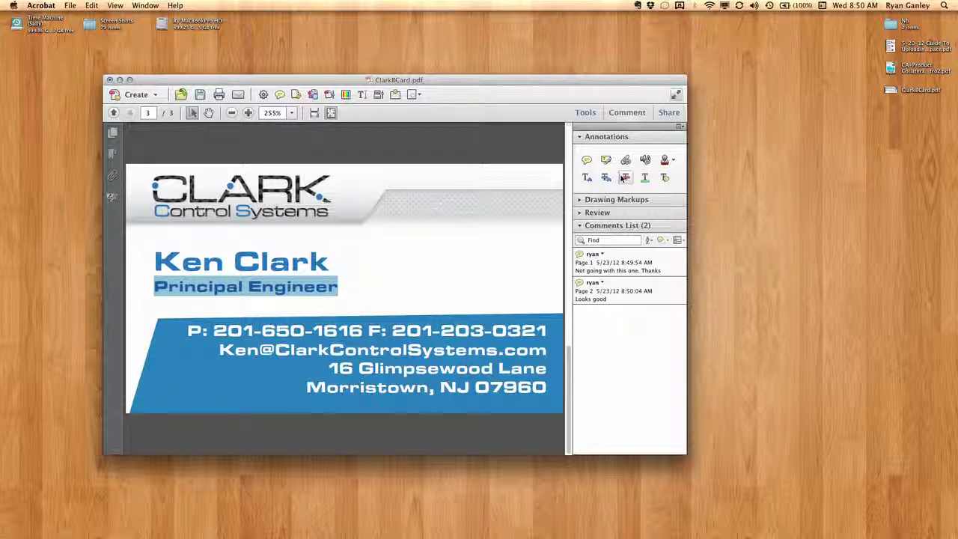
{"action": "left_click", "coordinate": [606, 161]}
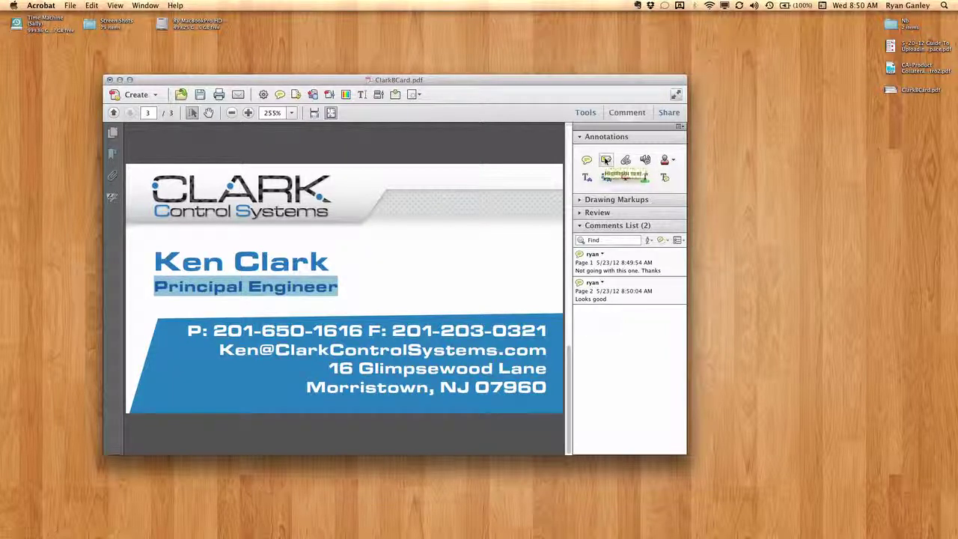
{"action": "left_click", "coordinate": [626, 161]}
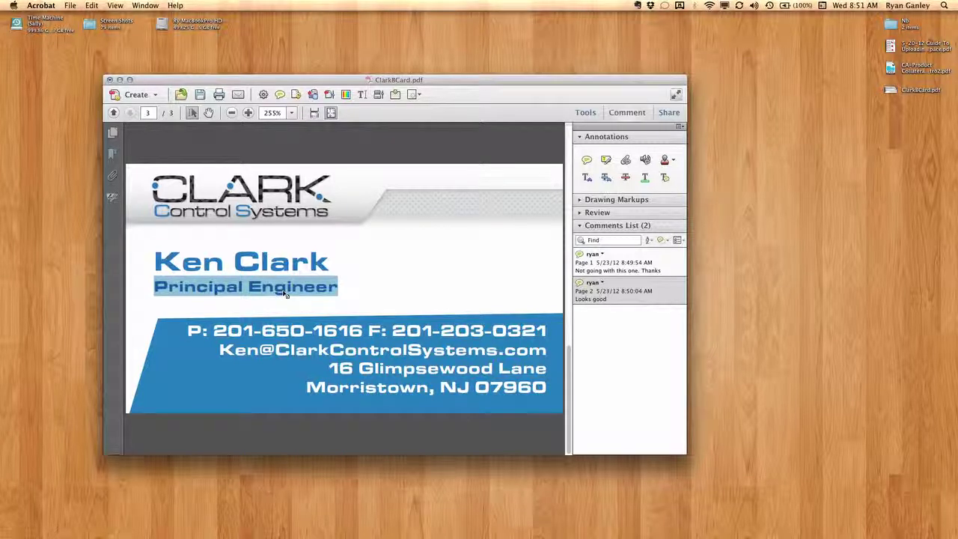
Strike through the 'Principal Engineer' title on page 3.
{"action": "left_click", "coordinate": [336, 287]}
{"action": "left_click", "coordinate": [154, 292], "text": "shift"}
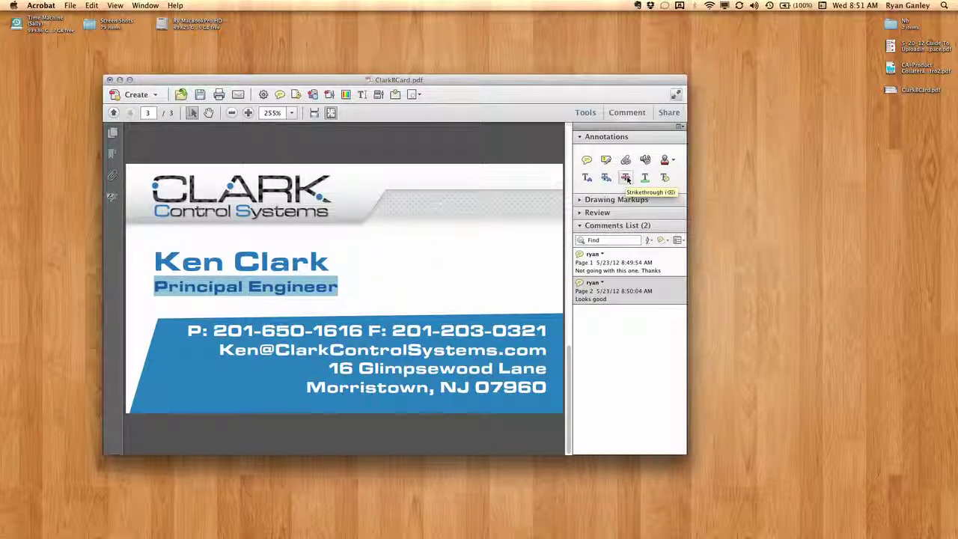
{"action": "left_click", "coordinate": [625, 178]}
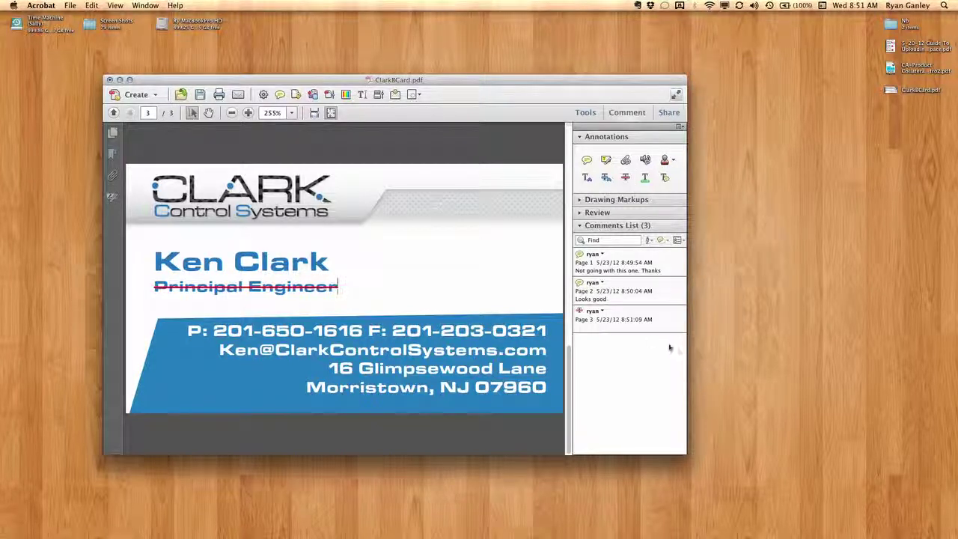
{"action": "left_click", "coordinate": [605, 321]}
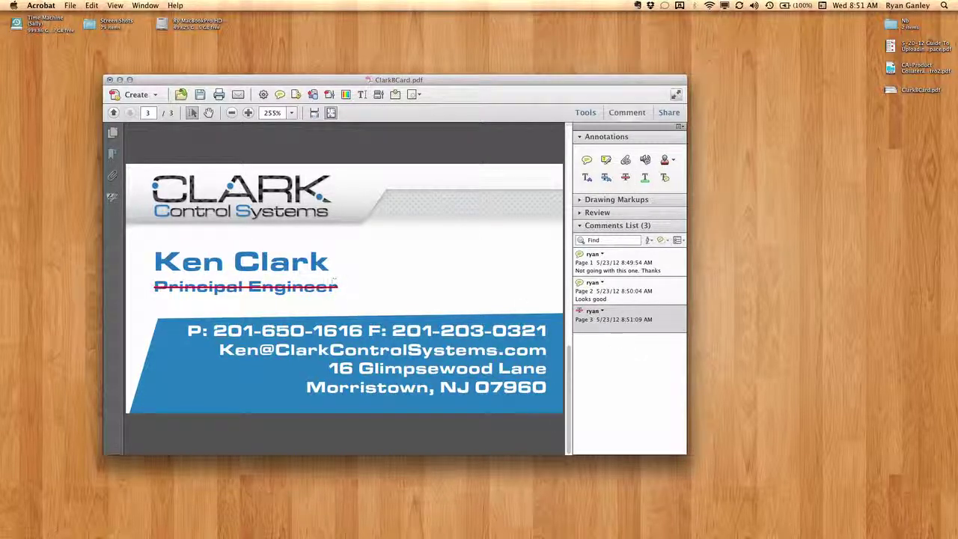
{"action": "left_click", "coordinate": [426, 362]}
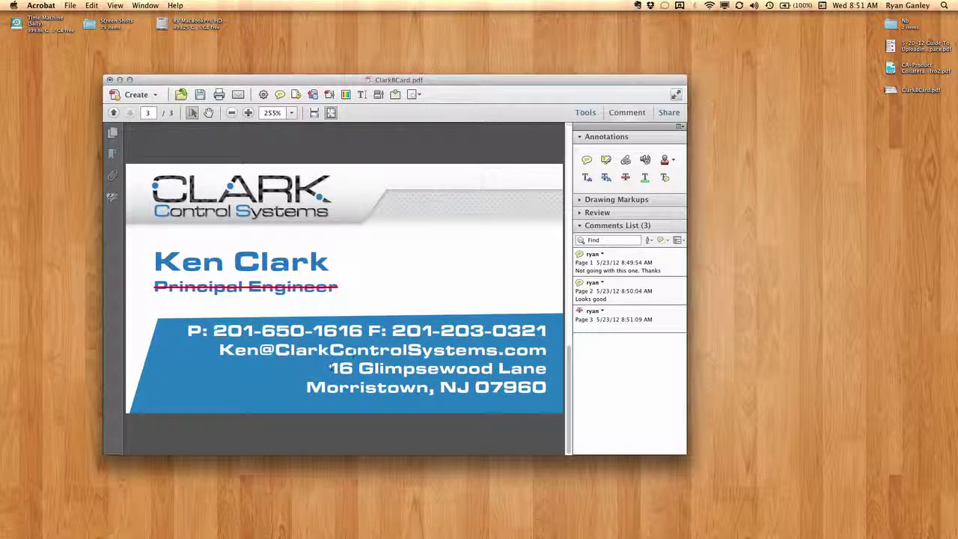
{"action": "left_click_drag", "start_coordinate": [392, 330], "coordinate": [549, 337]}
{"action": "left_click_drag", "start_coordinate": [392, 330], "coordinate": [547, 330]}
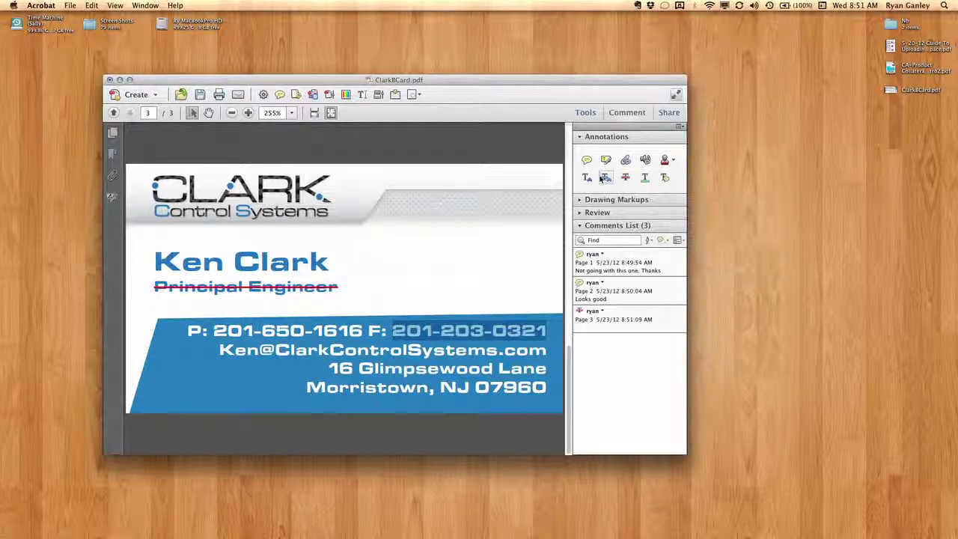
{"action": "left_click", "coordinate": [606, 179]}
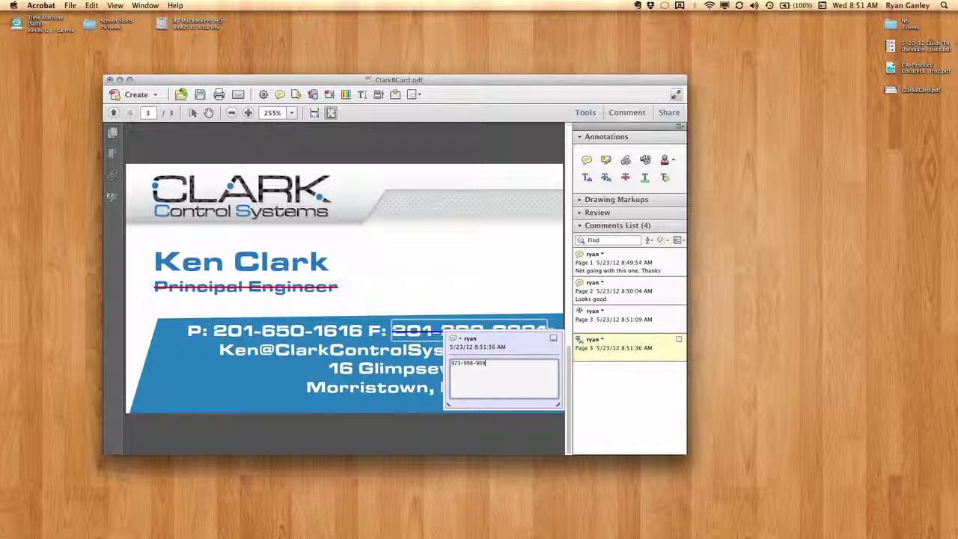
{"action": "left_click", "coordinate": [614, 393]}
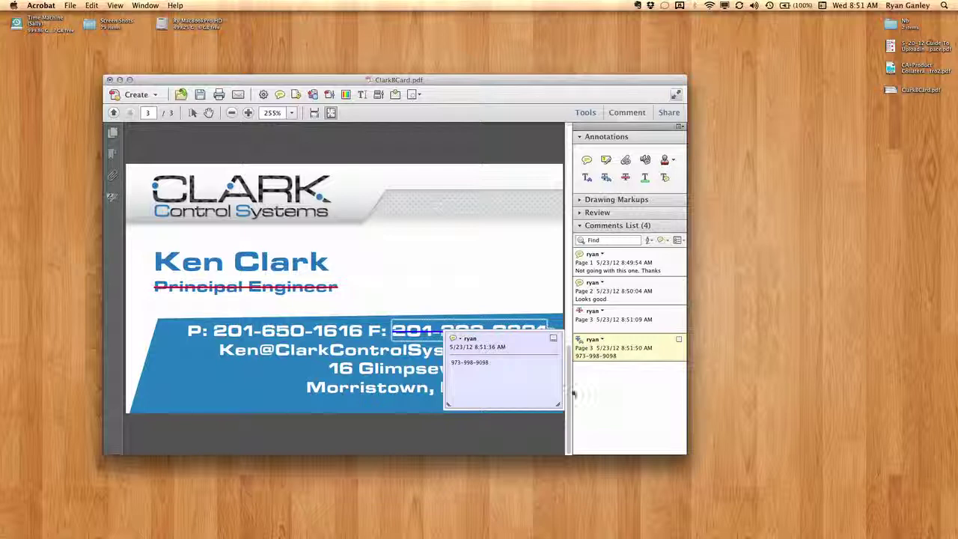
{"action": "left_click", "coordinate": [352, 375]}
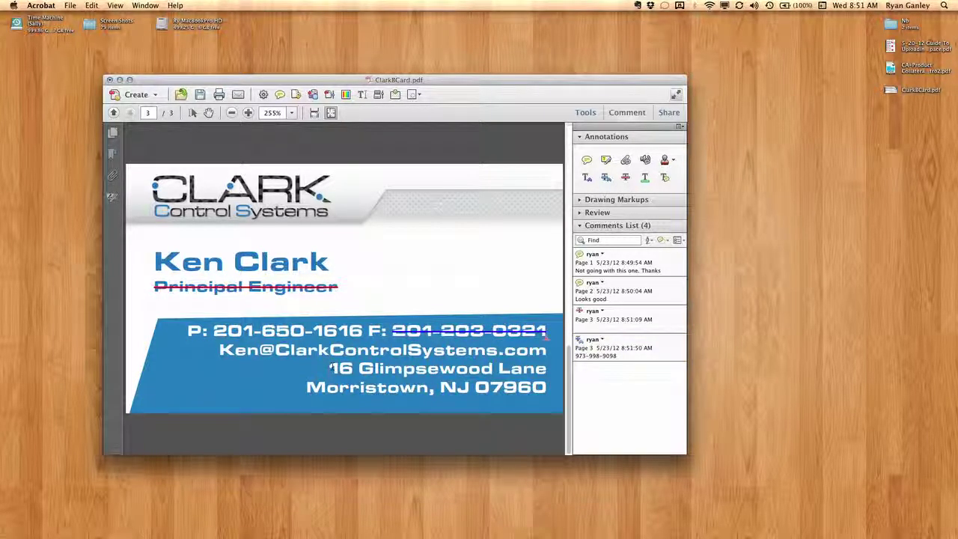
{"action": "left_click_drag", "start_coordinate": [330, 366], "coordinate": [537, 384]}
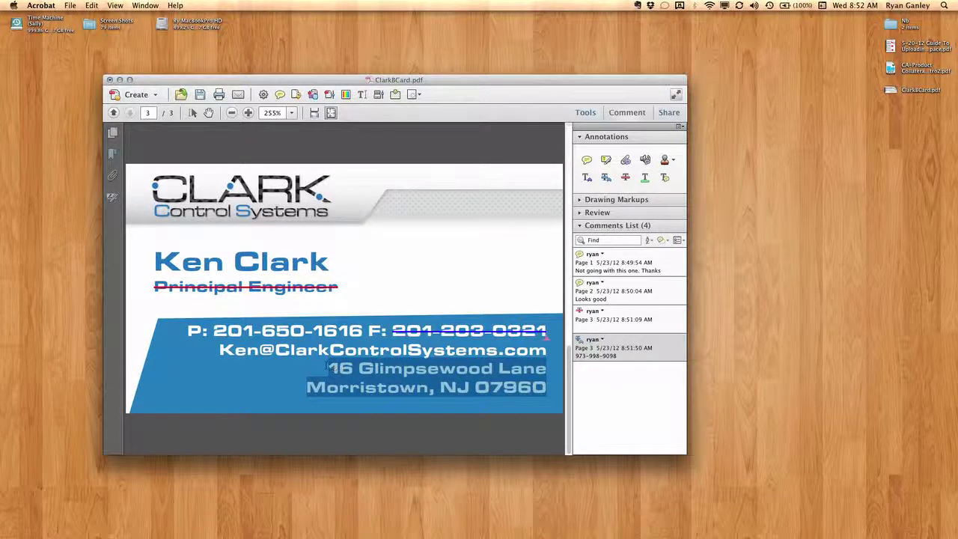
Highlight both address lines with the note 'Make normal and 2 pt. smaller'.
{"action": "left_click_drag", "start_coordinate": [327, 367], "coordinate": [545, 390]}
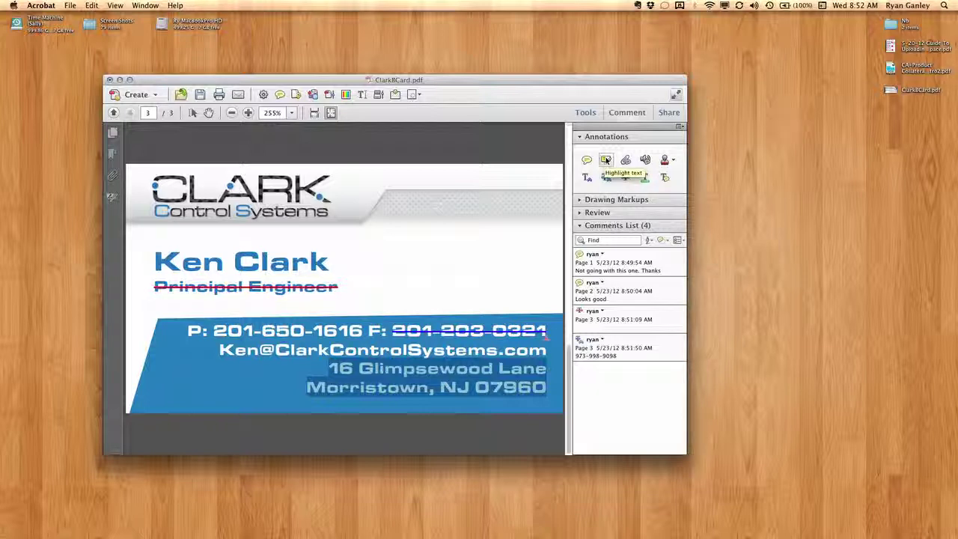
{"action": "left_click", "coordinate": [606, 160]}
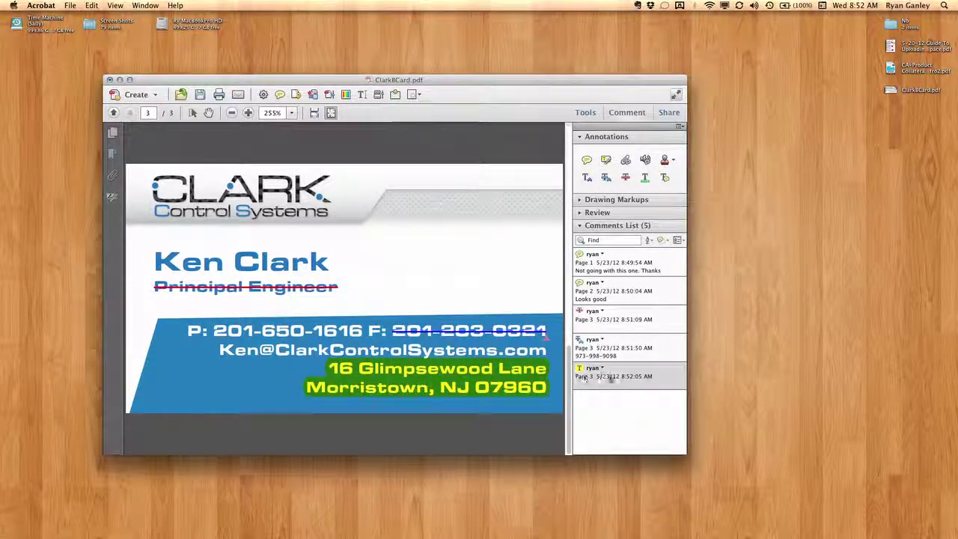
{"action": "left_click", "coordinate": [620, 385]}
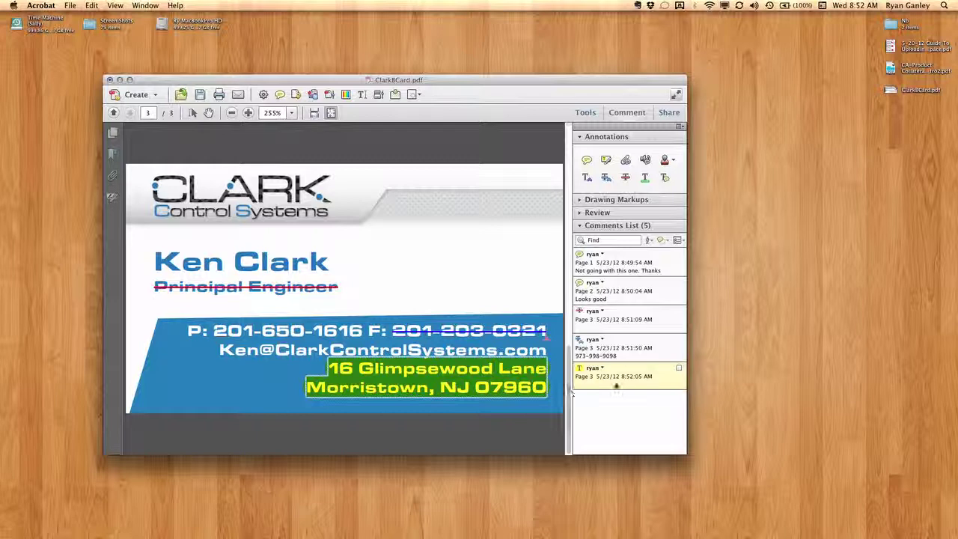
{"action": "left_click", "coordinate": [604, 387]}
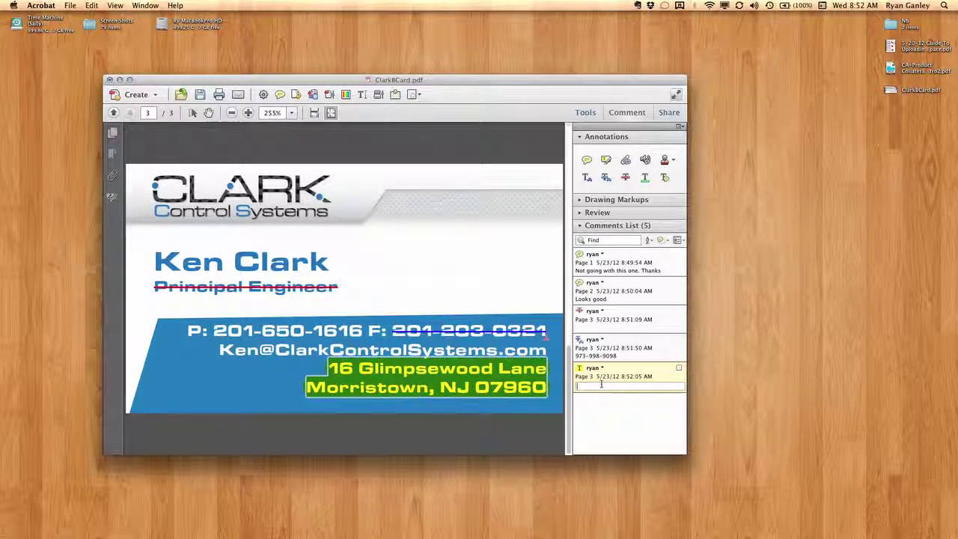
{"action": "type", "text": "Make normal"}
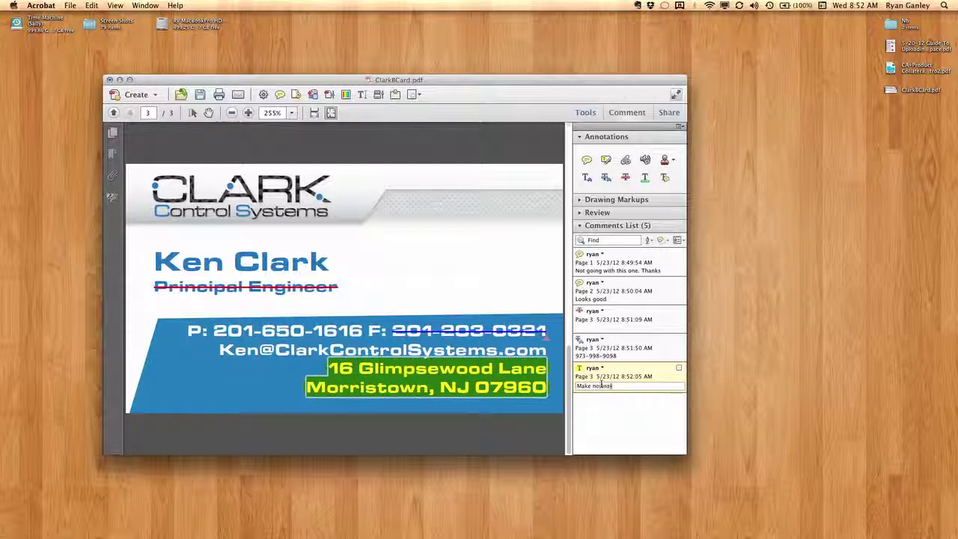
{"action": "type", "text": " and "}
{"action": "type", "text": "2 pt"}
{"action": "type", "text": "."}
{"action": "type", "text": " smaller"}
{"action": "left_click", "coordinate": [618, 419]}
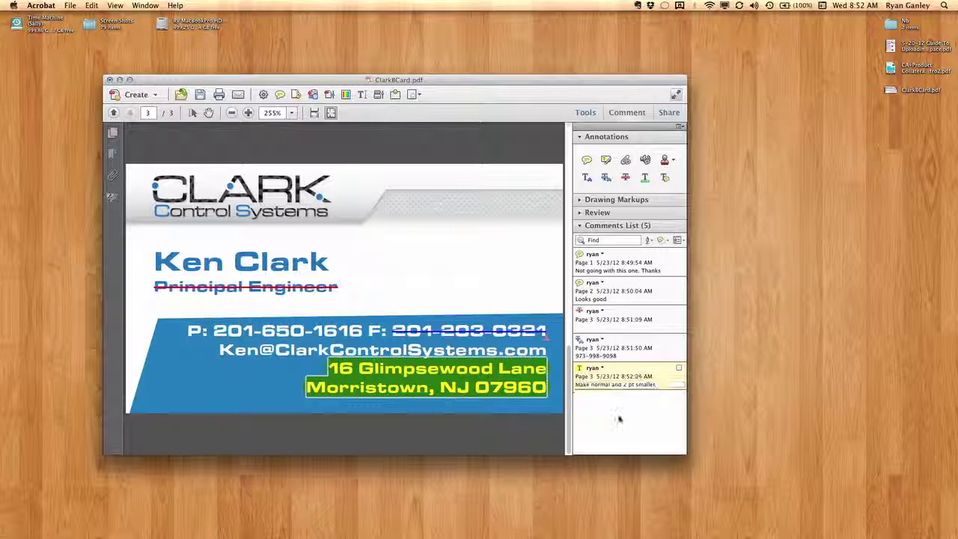
{"action": "left_click", "coordinate": [408, 292]}
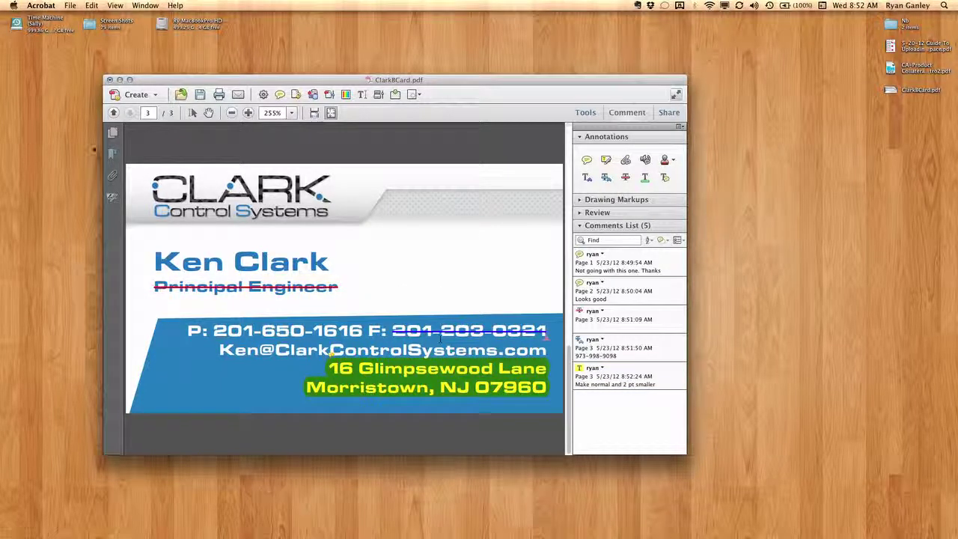
Save the commented ClarkBCard.pdf and close it.
{"action": "left_click_drag", "start_coordinate": [159, 83], "coordinate": [160, 80]}
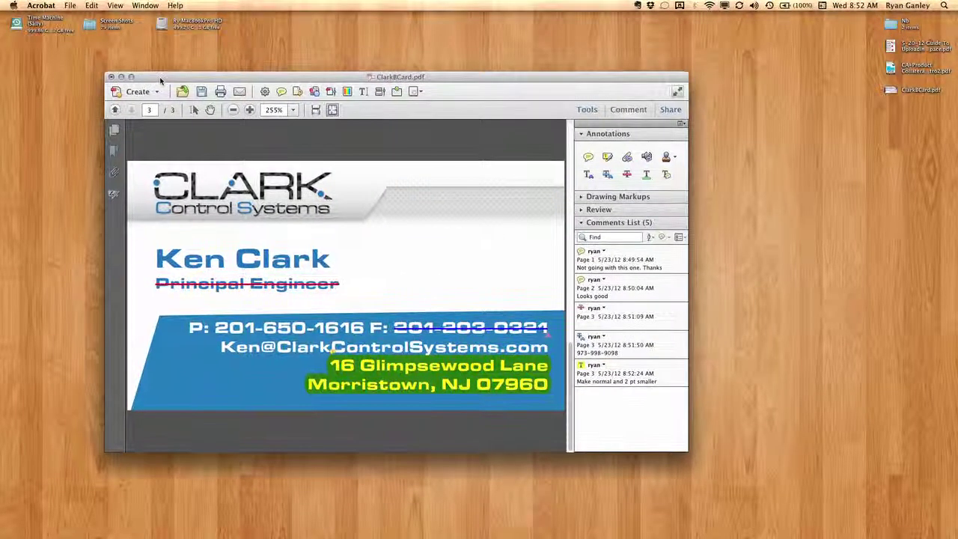
{"action": "left_click", "coordinate": [69, 5]}
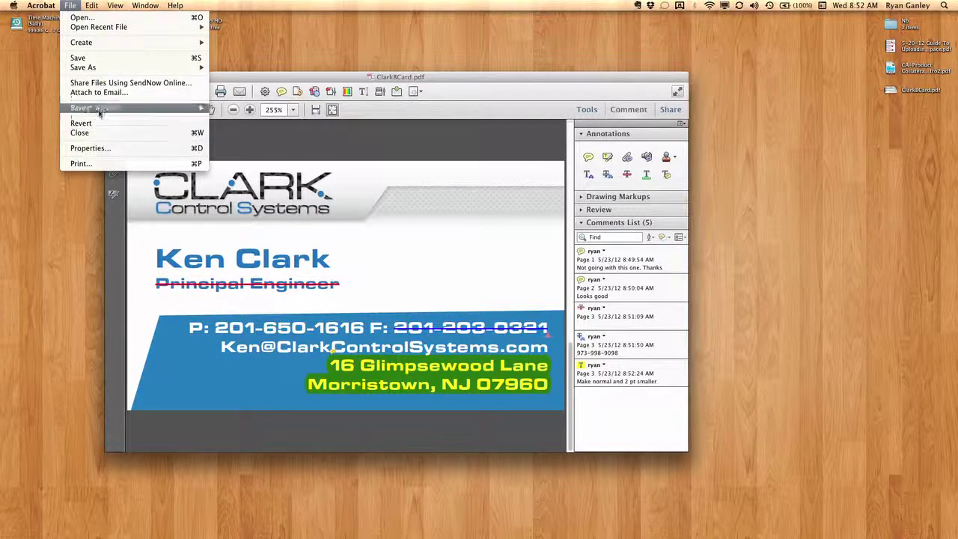
{"action": "left_click", "coordinate": [99, 57]}
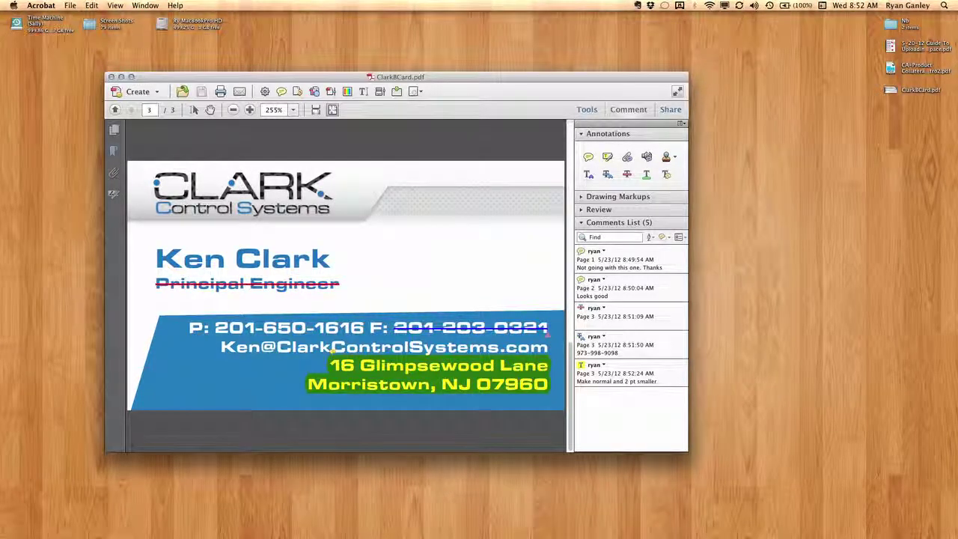
{"action": "left_click", "coordinate": [110, 76]}
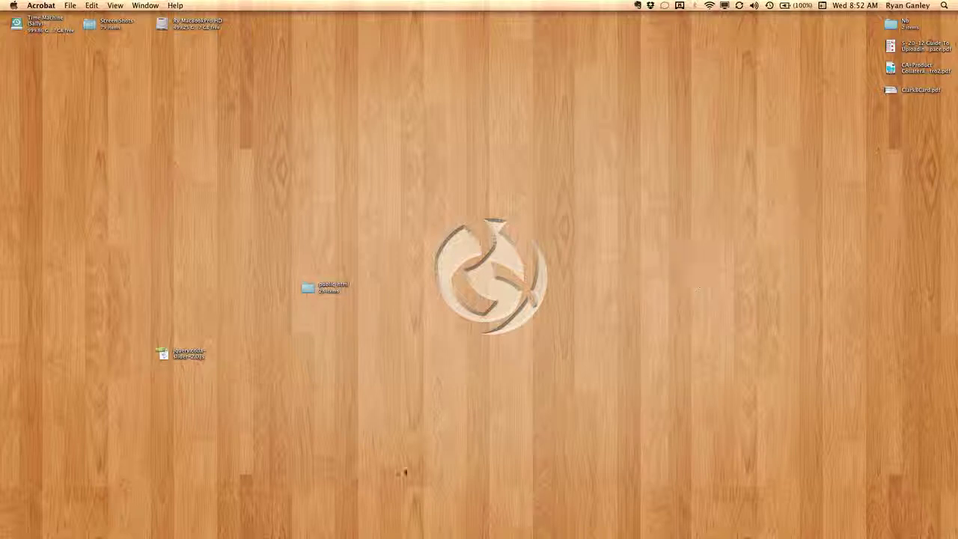
Attach ClarkBCard.pdf from the Desktop to the new Mail message.
{"action": "key", "text": "super+q"}
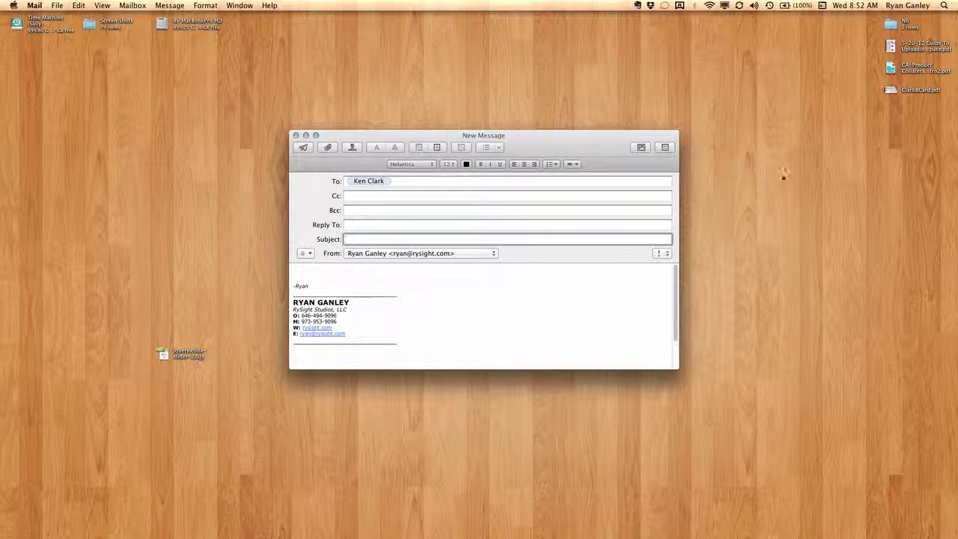
{"action": "left_click", "coordinate": [783, 175]}
{"action": "left_click", "coordinate": [423, 184]}
{"action": "key", "text": "super+shift+a"}
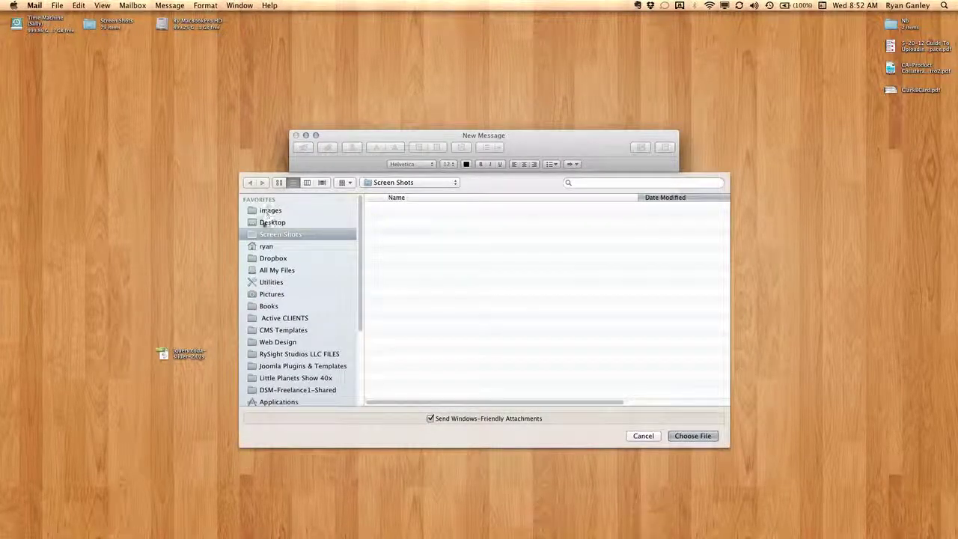
{"action": "double_click", "coordinate": [449, 206]}
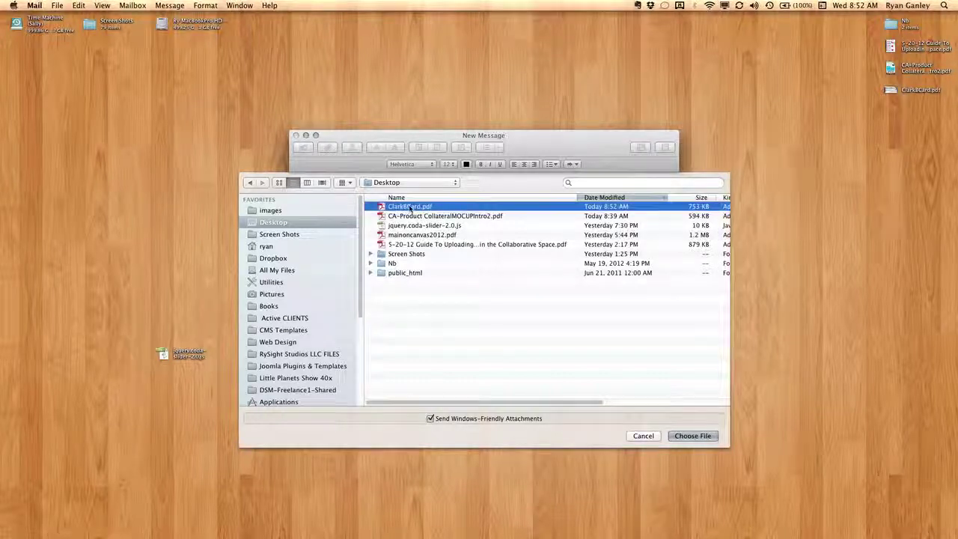
Address the message to your own e-mail, add the subject 'changes', and send it.
{"action": "left_click", "coordinate": [401, 182]}
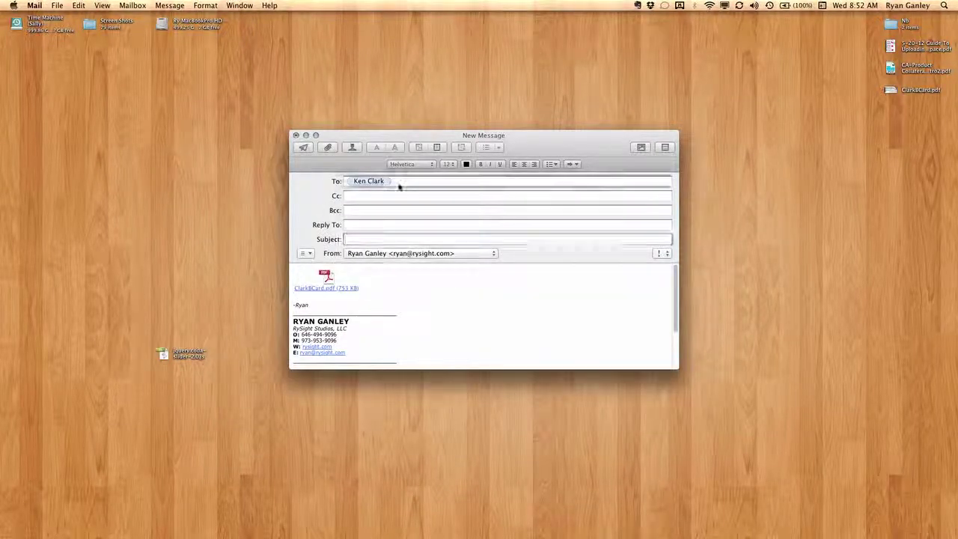
{"action": "key", "text": "BackSpace"}
{"action": "key", "text": "BackSpace"}
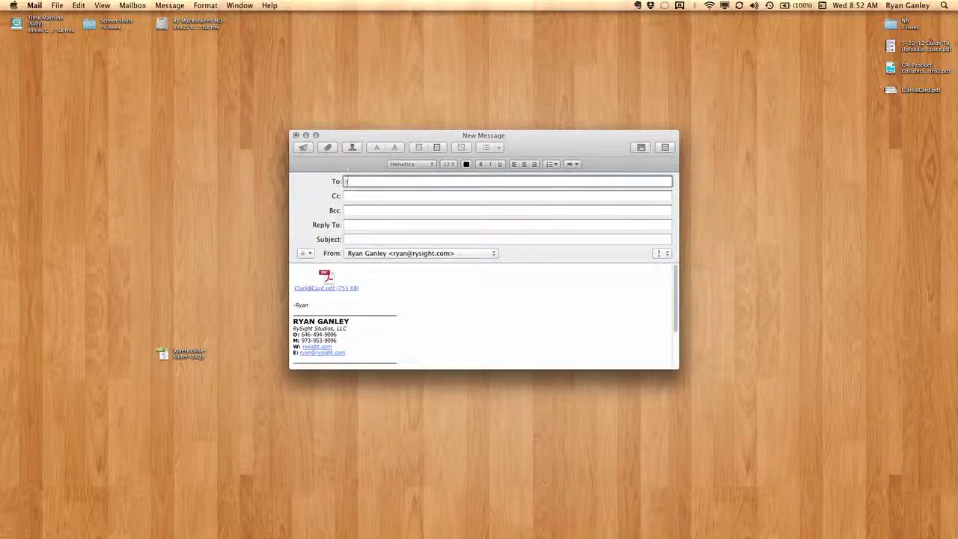
{"action": "type", "text": "ryan"}
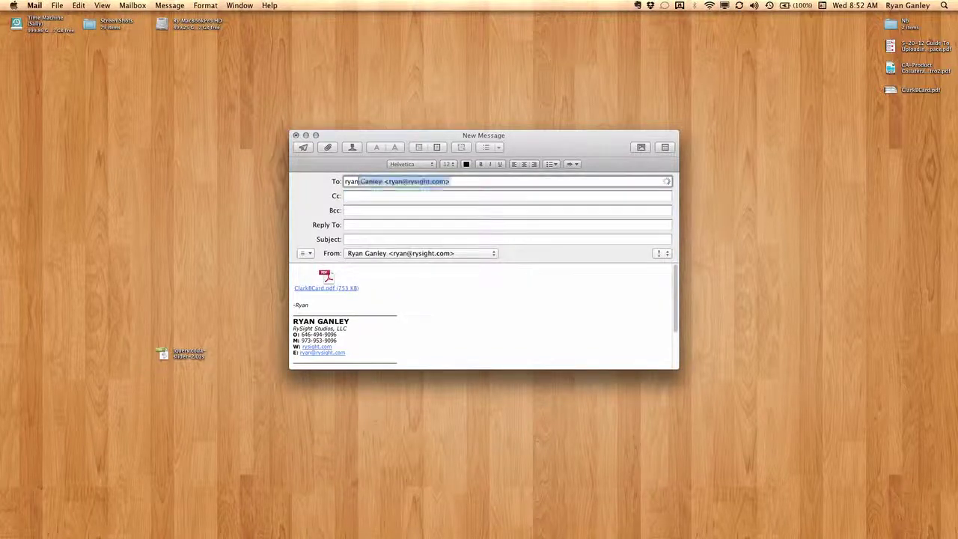
{"action": "key", "text": "Return"}
{"action": "left_click", "coordinate": [370, 241]}
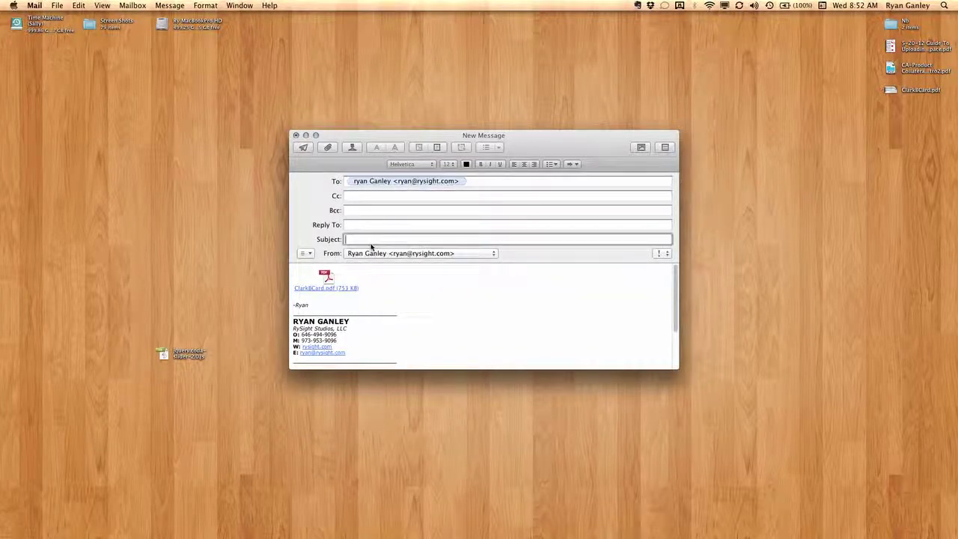
{"action": "type", "text": "changes"}
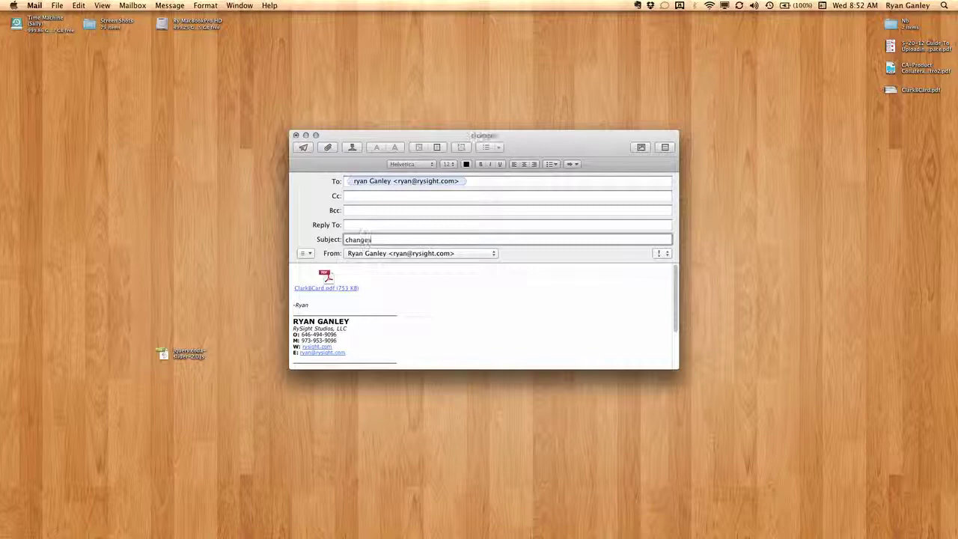
{"action": "left_click", "coordinate": [304, 149]}
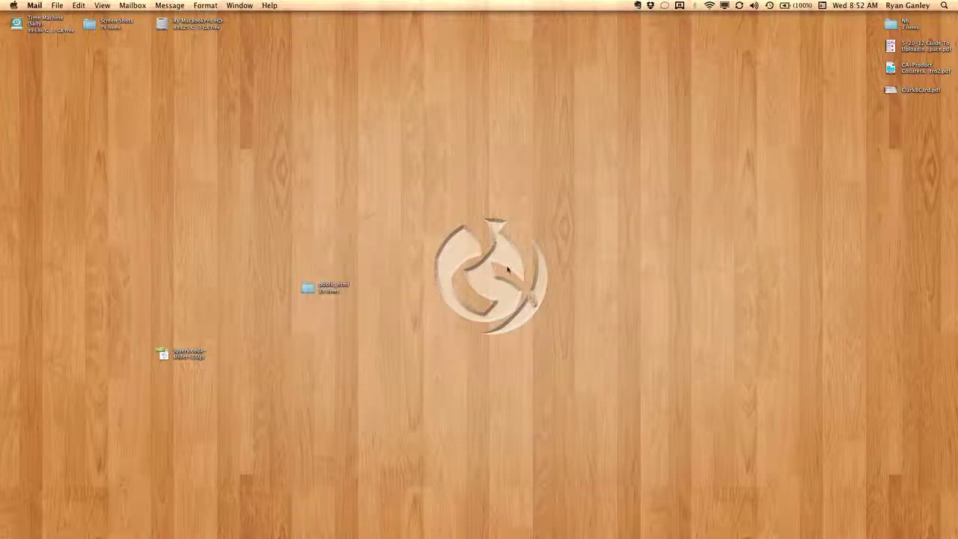
Leave Mail for an empty desktop space and open ClarkBCard.pdf in Acrobat.
{"action": "left_click", "coordinate": [509, 268]}
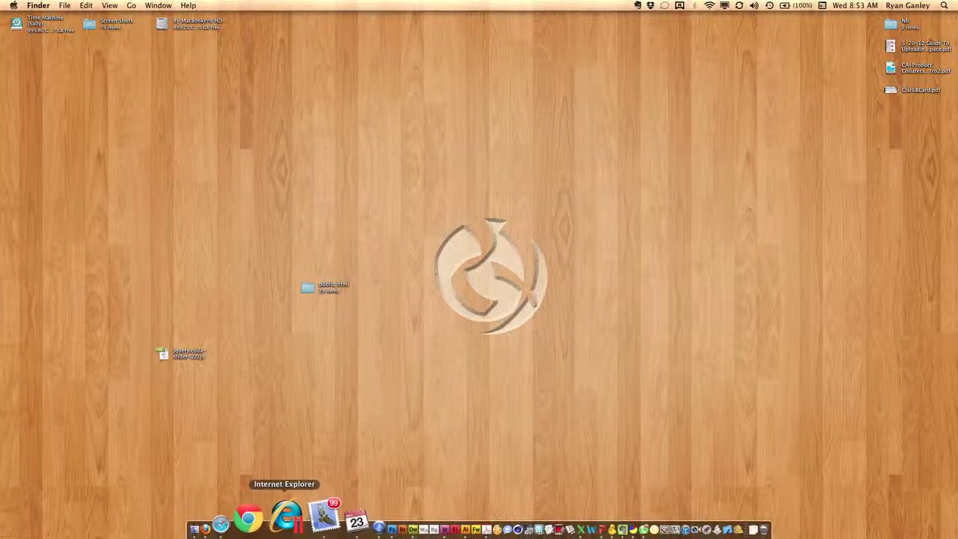
{"action": "left_click", "coordinate": [316, 515]}
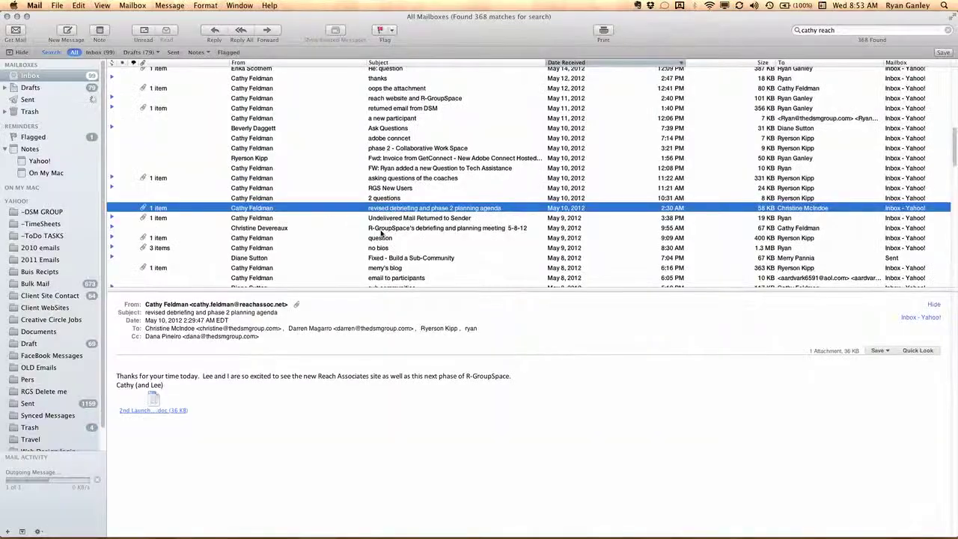
{"action": "key", "text": "F12"}
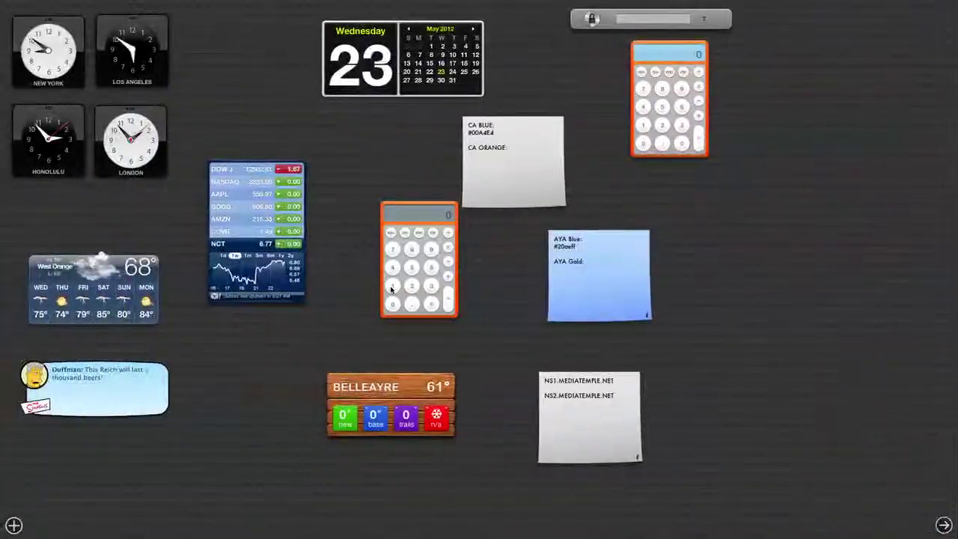
{"action": "key", "text": "ctrl+Right"}
{"action": "key", "text": "ctrl+Right"}
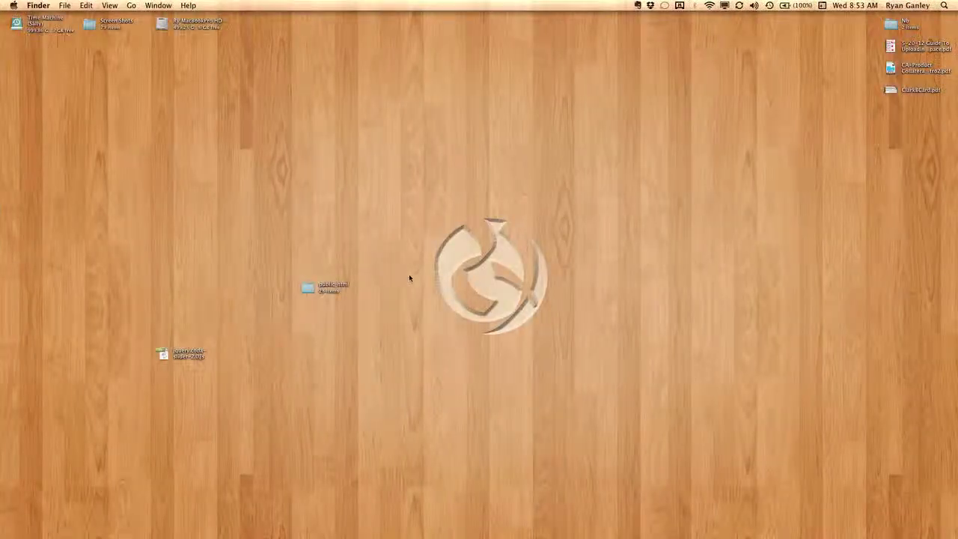
{"action": "double_click", "coordinate": [892, 89]}
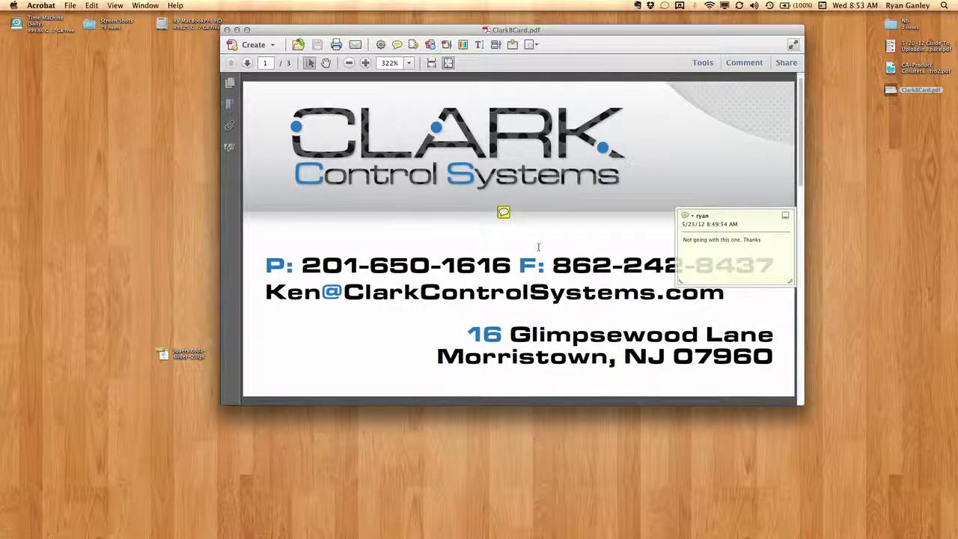
Read the reviewer's comments on pages 2 and 3, including the fax number replacement note.
{"action": "scroll", "coordinate": [539, 250], "scroll_direction": "down", "scroll_amount": 3}
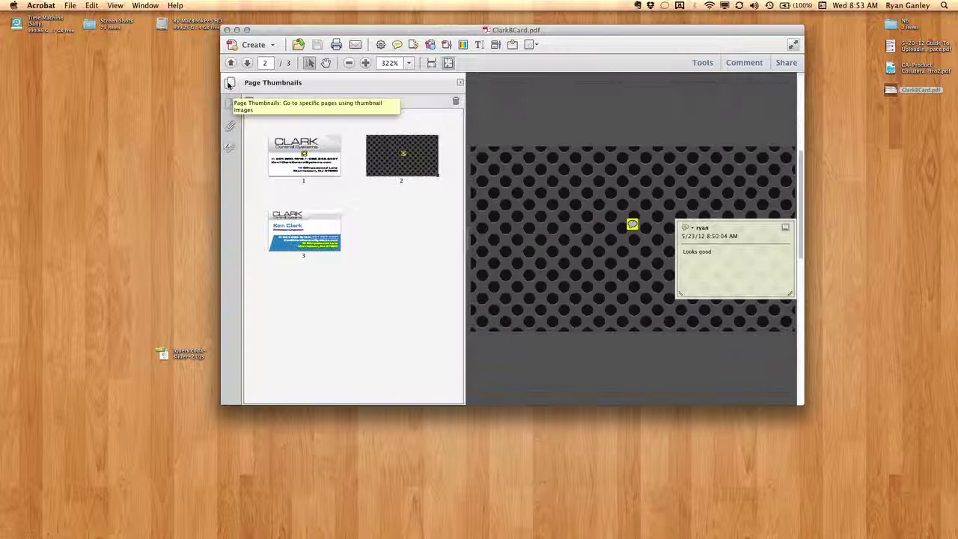
{"action": "left_click", "coordinate": [438, 175]}
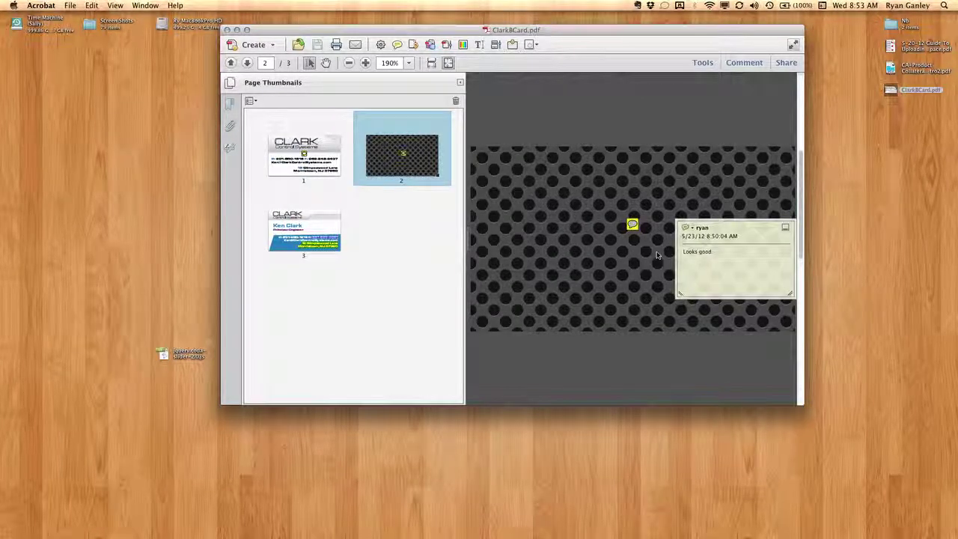
{"action": "left_click", "coordinate": [322, 229]}
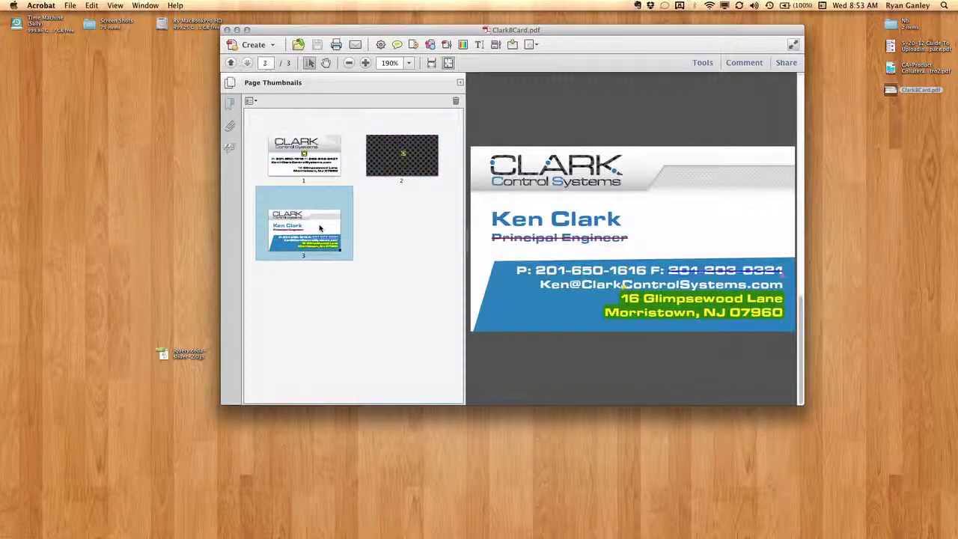
{"action": "mouse_move", "coordinate": [590, 240]}
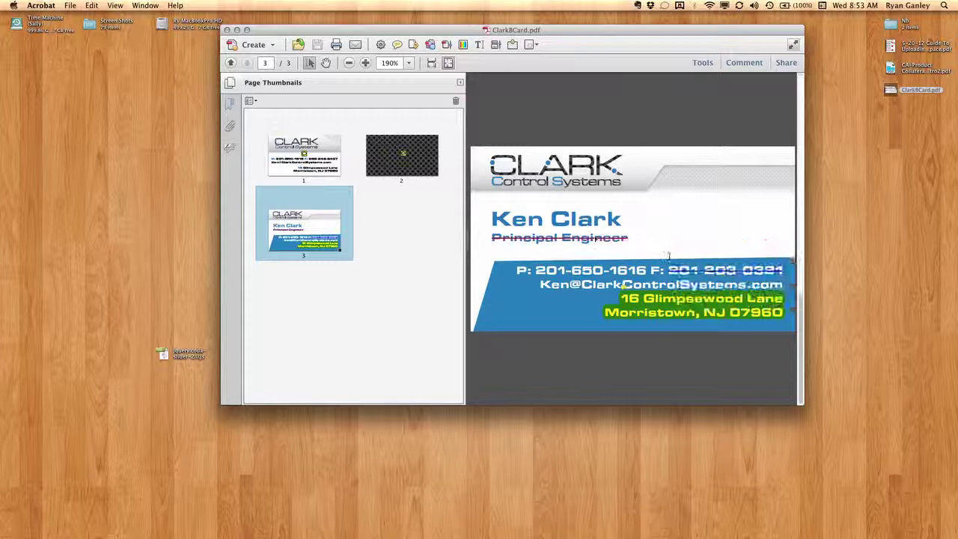
{"action": "mouse_move", "coordinate": [659, 271]}
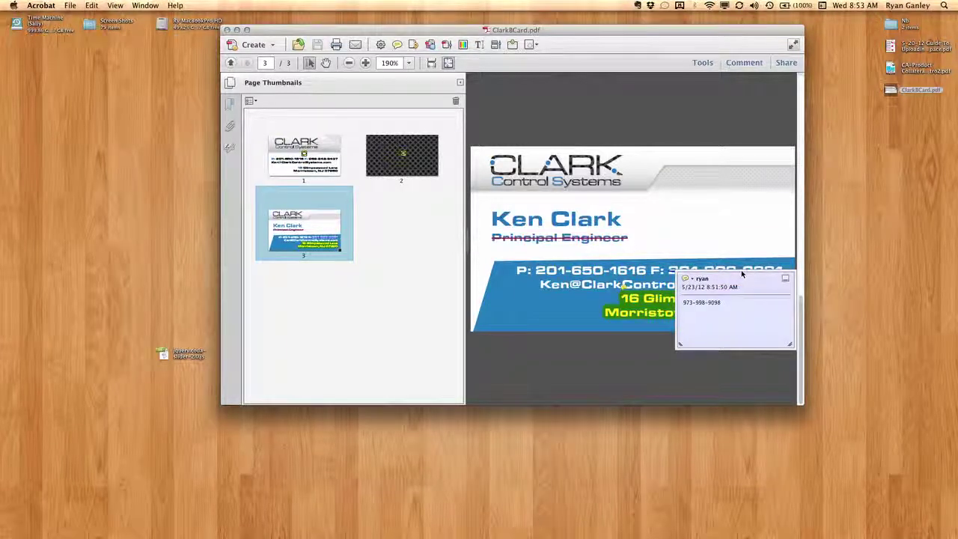
{"action": "left_click", "coordinate": [723, 301]}
{"action": "mouse_move", "coordinate": [643, 310]}
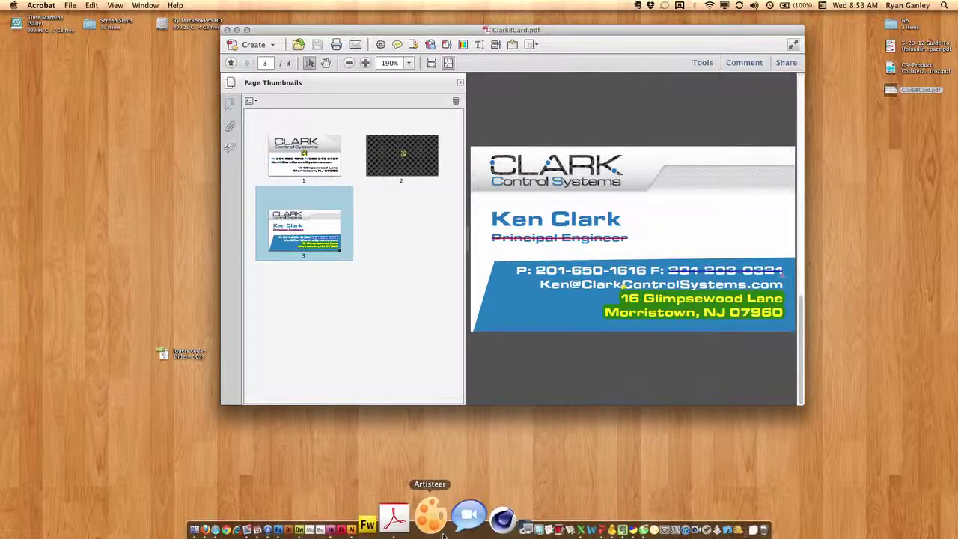
Bring the Illustrator card document forward and move its window slightly aside.
{"action": "left_click", "coordinate": [415, 523]}
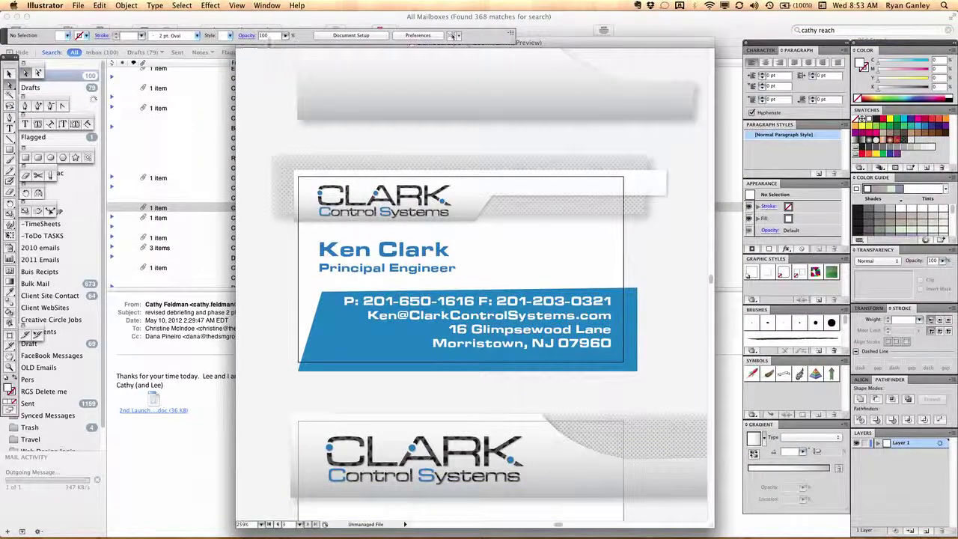
{"action": "mouse_move", "coordinate": [277, 49]}
{"action": "left_mouse_down"}
{"action": "mouse_move", "coordinate": [555, 142]}
{"action": "mouse_move", "coordinate": [245, 127]}
{"action": "mouse_move", "coordinate": [230, 89]}
{"action": "mouse_move", "coordinate": [274, 56]}
{"action": "left_mouse_up"}
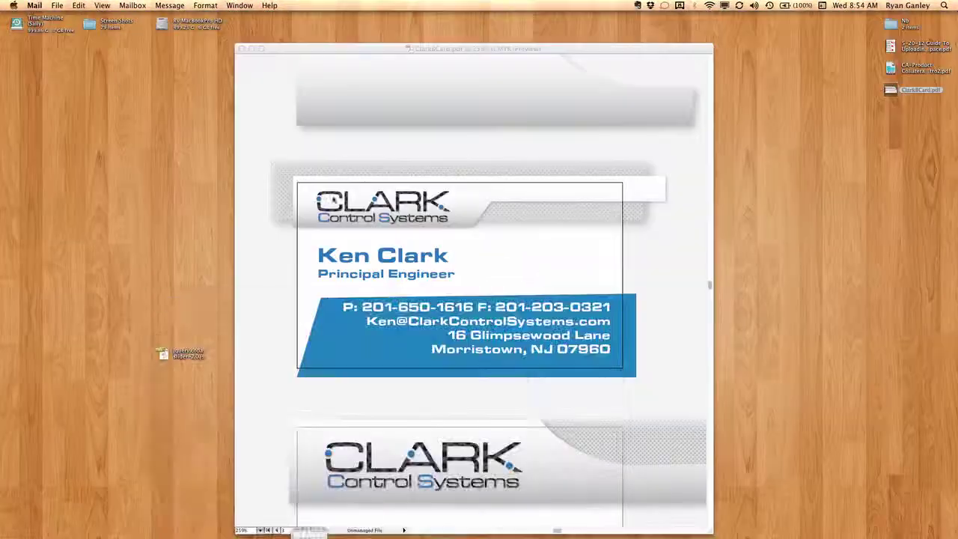
{"action": "left_click", "coordinate": [404, 161]}
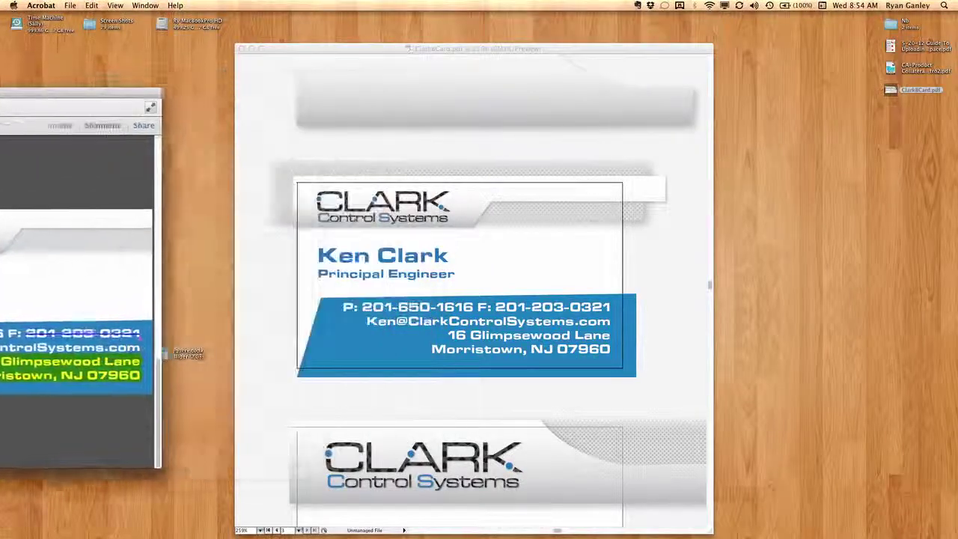
Place a narrow, tall Acrobat window without thumbnails beside the Illustrator card document.
{"action": "left_click_drag", "start_coordinate": [45, 97], "coordinate": [373, 77]}
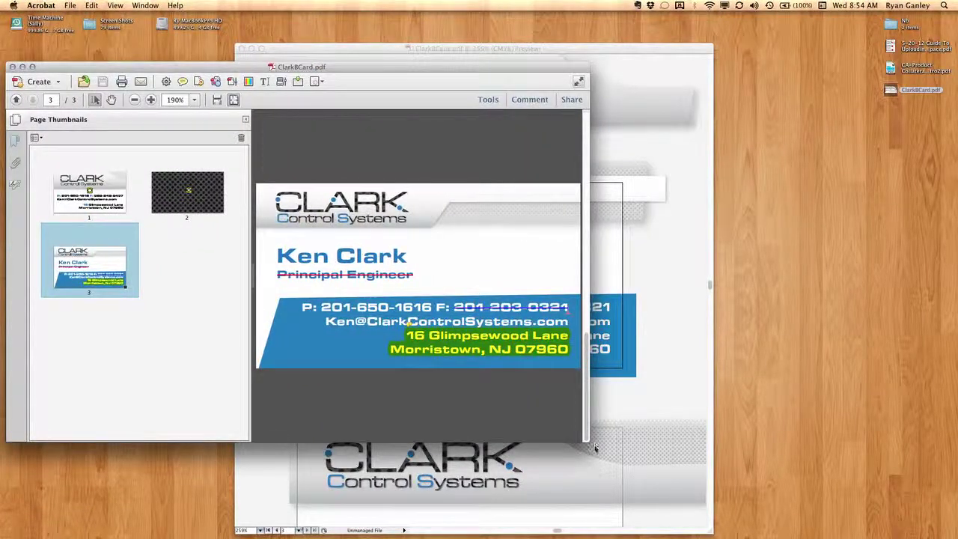
{"action": "left_click_drag", "start_coordinate": [595, 447], "coordinate": [305, 485]}
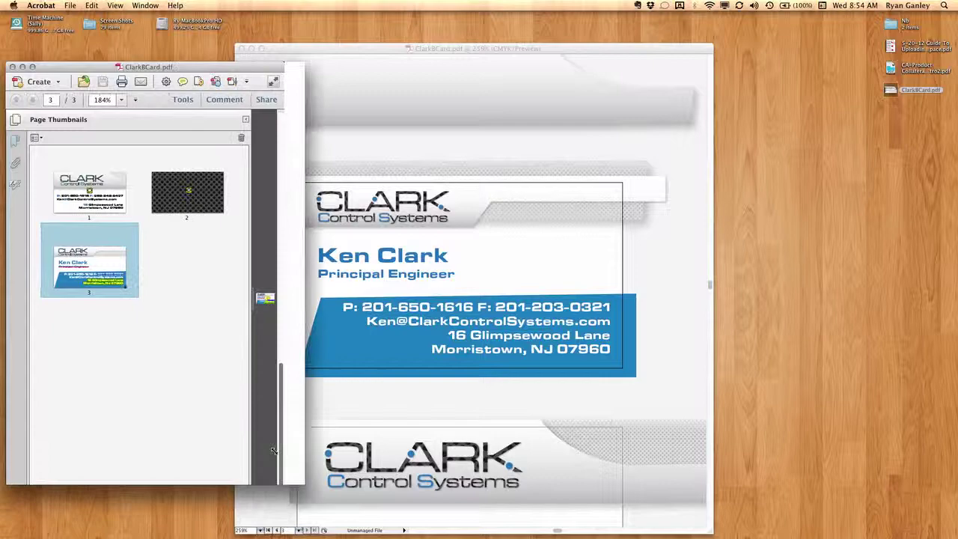
{"action": "left_click", "coordinate": [15, 119]}
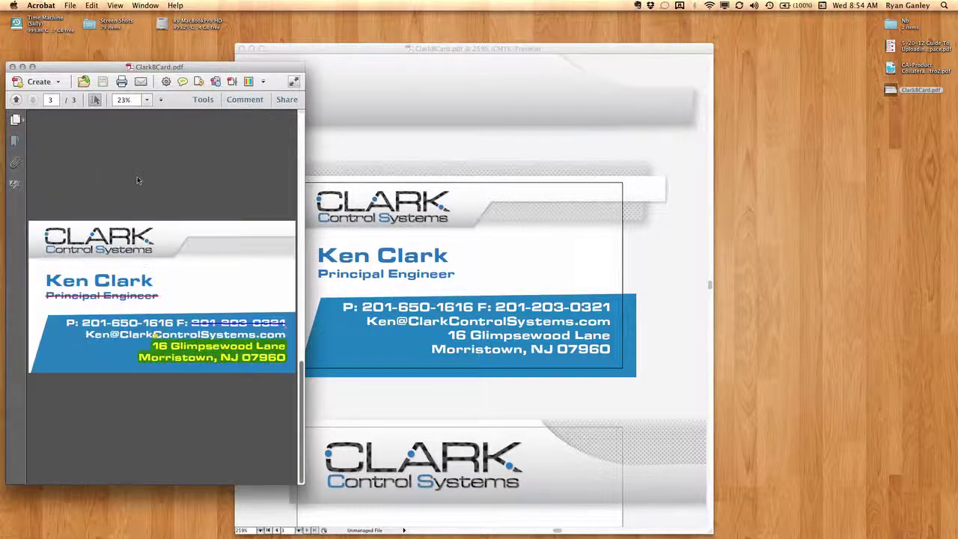
{"action": "left_click", "coordinate": [381, 53]}
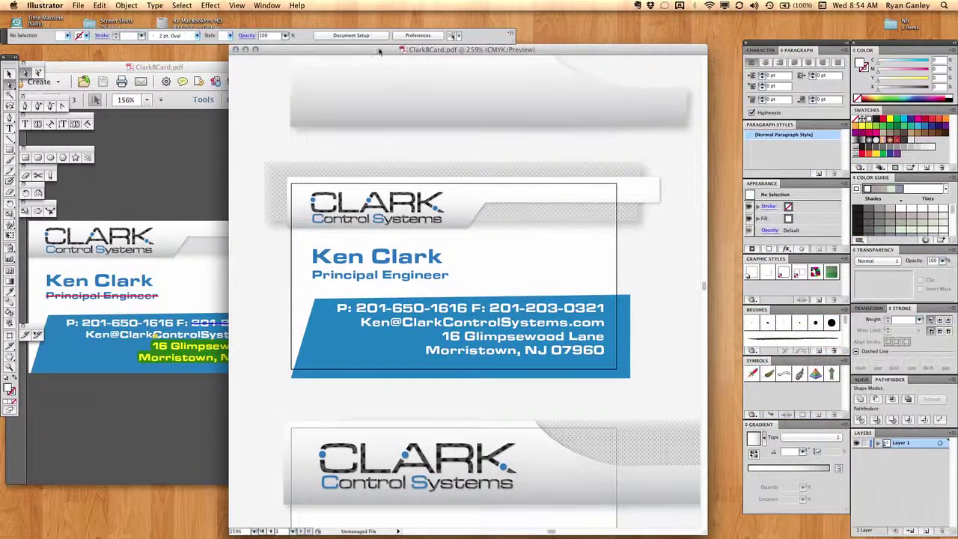
{"action": "left_click_drag", "start_coordinate": [380, 53], "coordinate": [458, 42]}
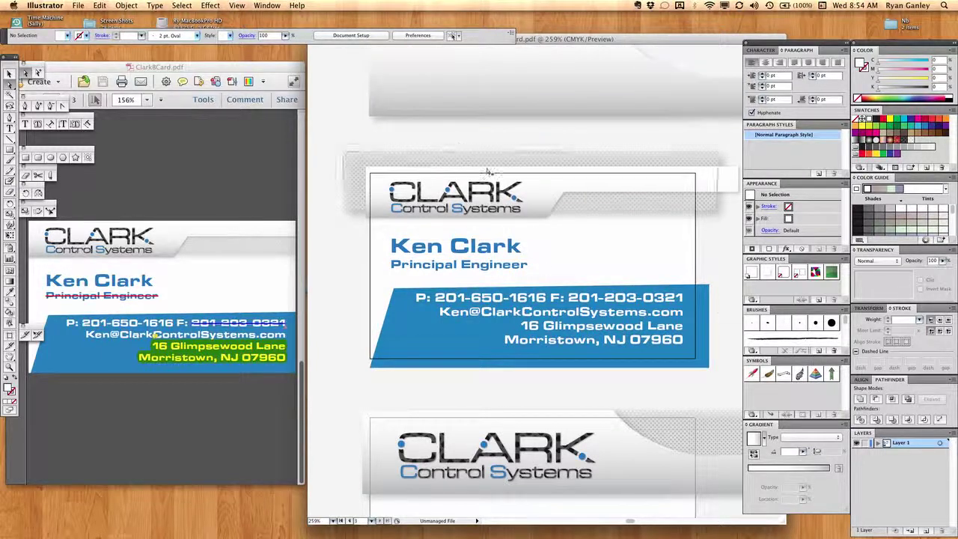
{"action": "left_click", "coordinate": [471, 270]}
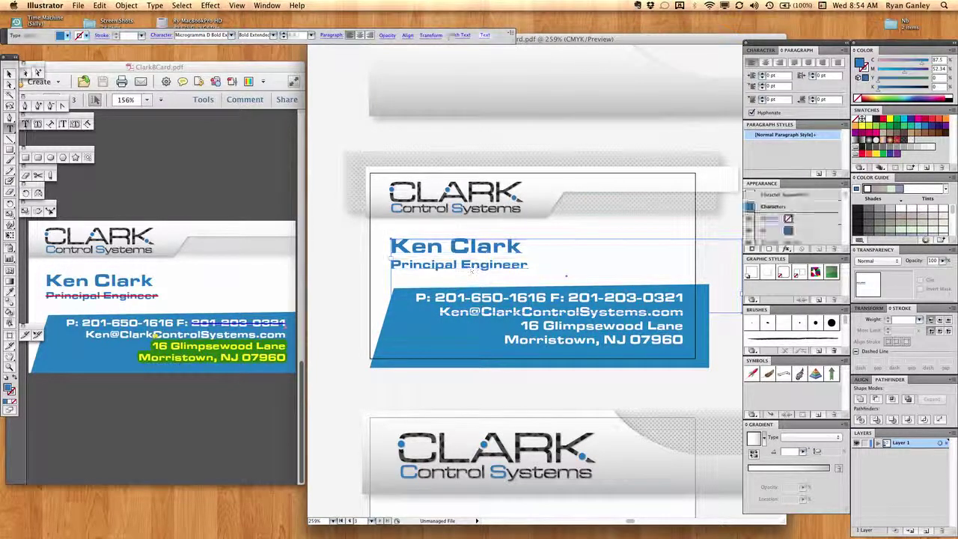
{"action": "left_click_drag", "start_coordinate": [529, 265], "coordinate": [390, 265]}
{"action": "key", "text": "BackSpace"}
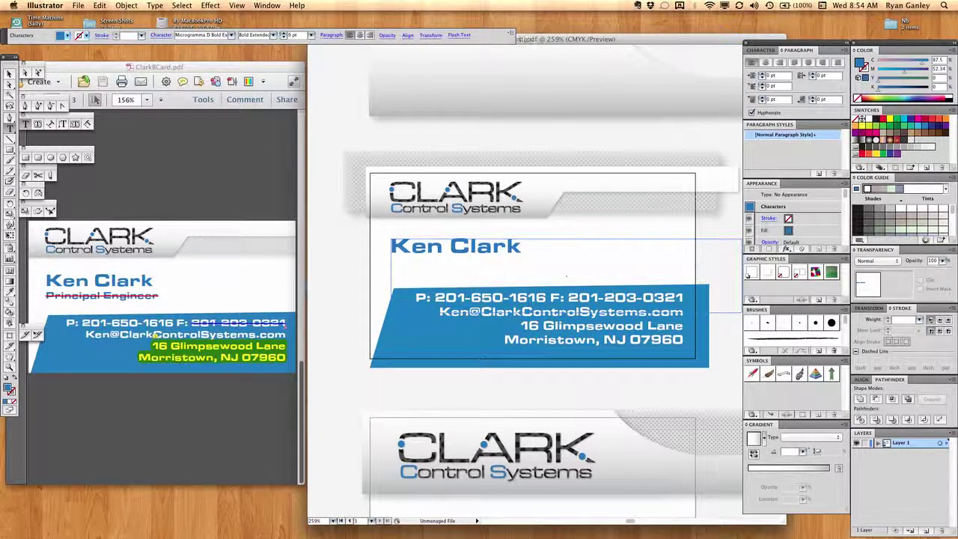
Check the Principal Engineer strikethrough comment in Acrobat's comments list, then return to Illustrator.
{"action": "left_click", "coordinate": [293, 69]}
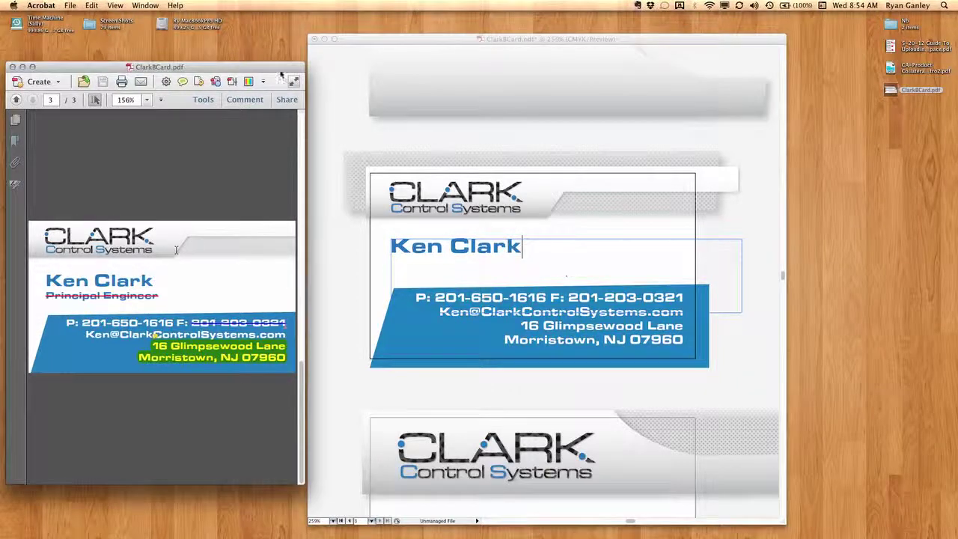
{"action": "left_click", "coordinate": [246, 100]}
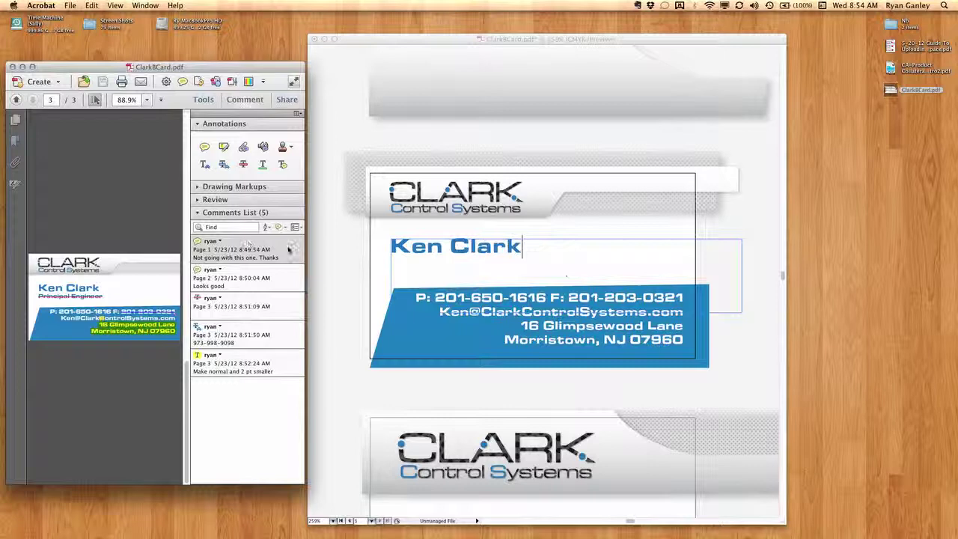
{"action": "left_click", "coordinate": [281, 305]}
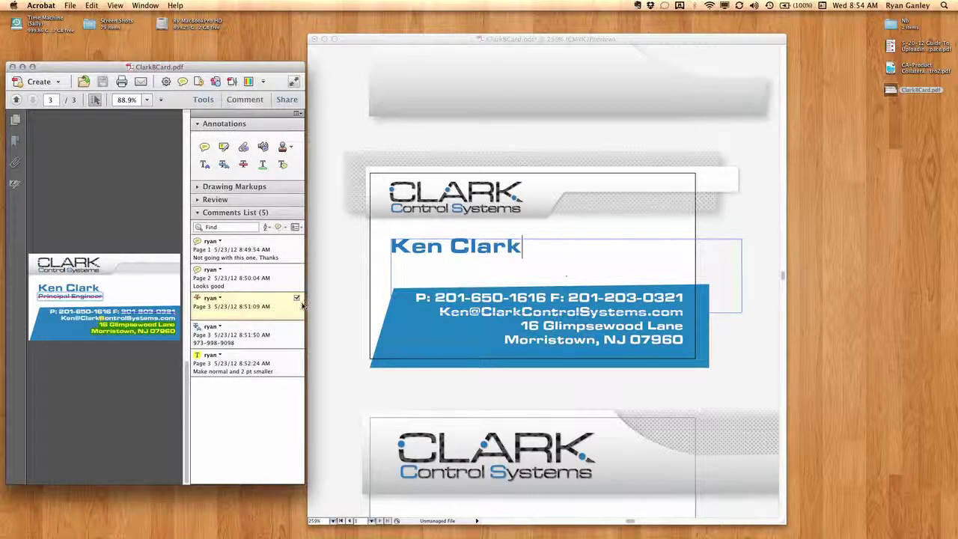
{"action": "left_click", "coordinate": [572, 303]}
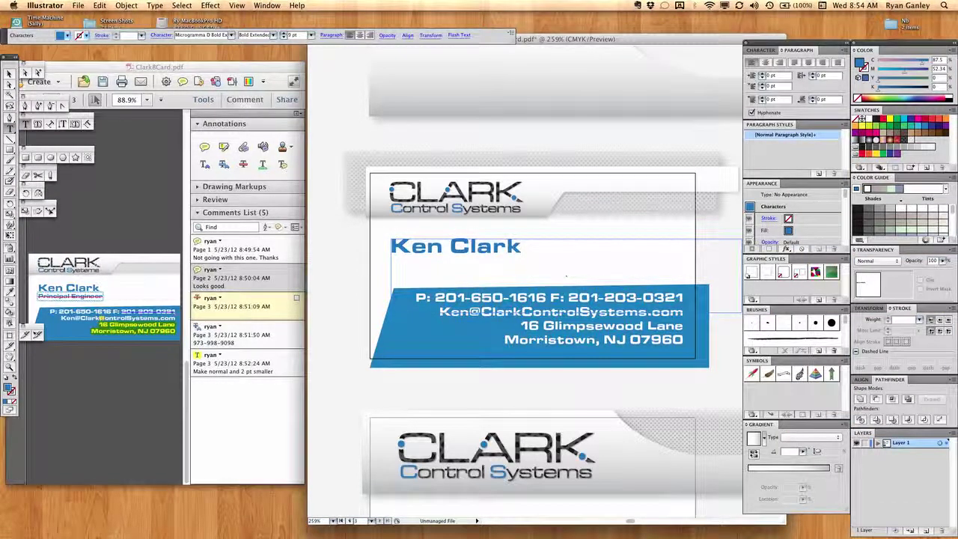
{"action": "key", "text": "Escape"}
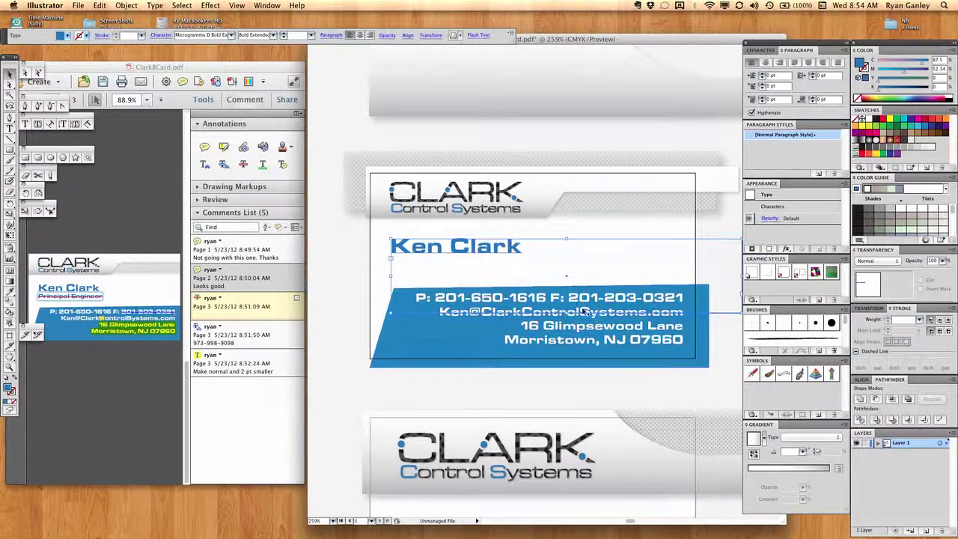
{"action": "left_click_drag", "start_coordinate": [331, 293], "coordinate": [371, 366]}
{"action": "left_click_drag", "start_coordinate": [567, 298], "coordinate": [683, 298]}
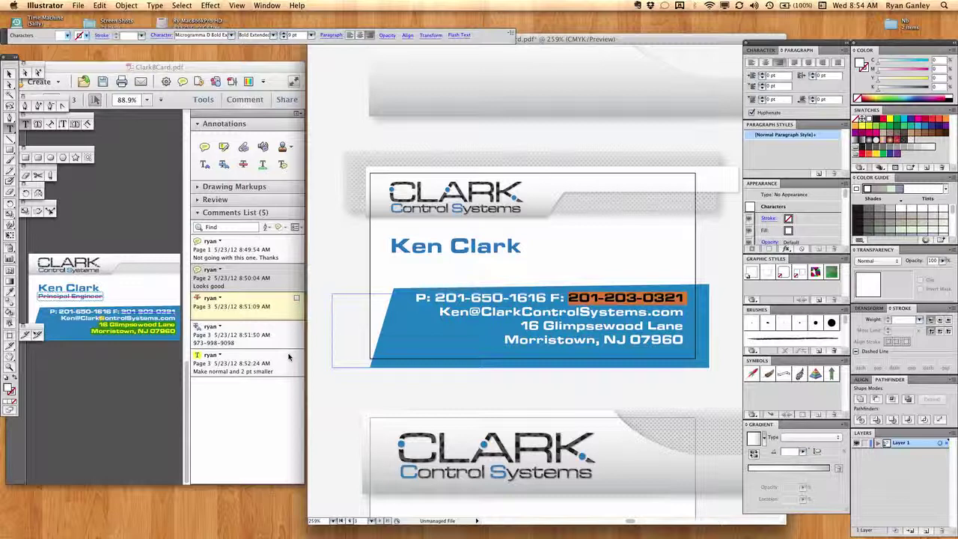
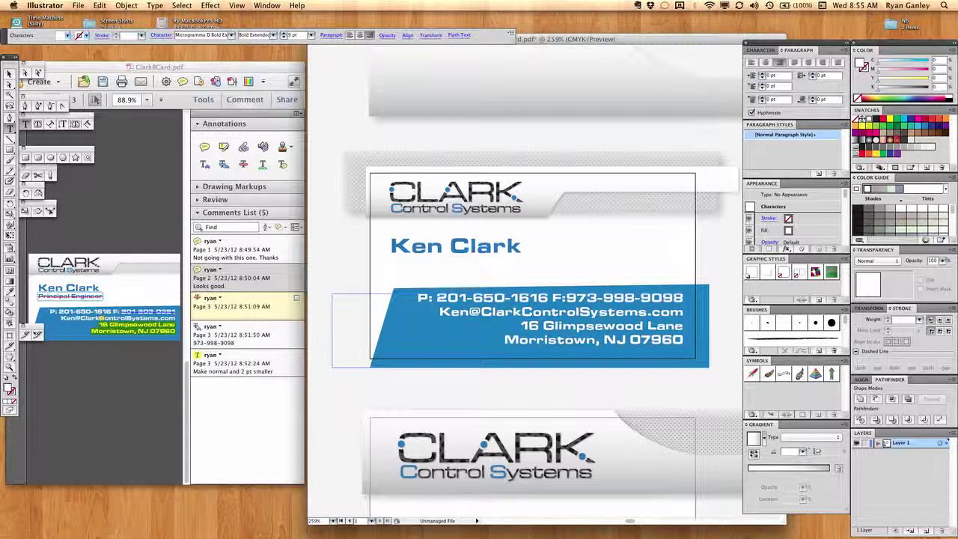
{"action": "left_click_drag", "start_coordinate": [521, 326], "coordinate": [683, 340]}
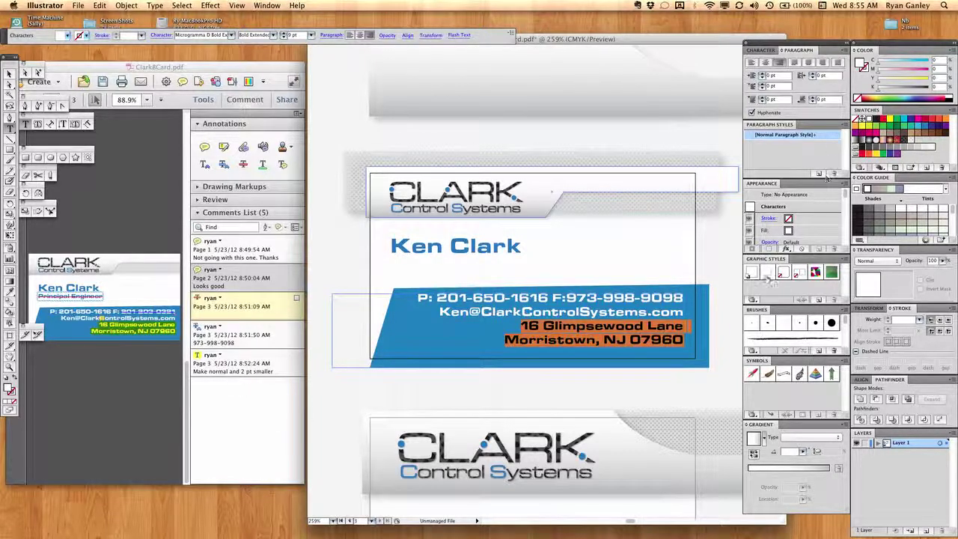
Set the two address lines to MicrogrammaDMedExt Regular at 8 pt.
{"action": "left_click", "coordinate": [762, 50]}
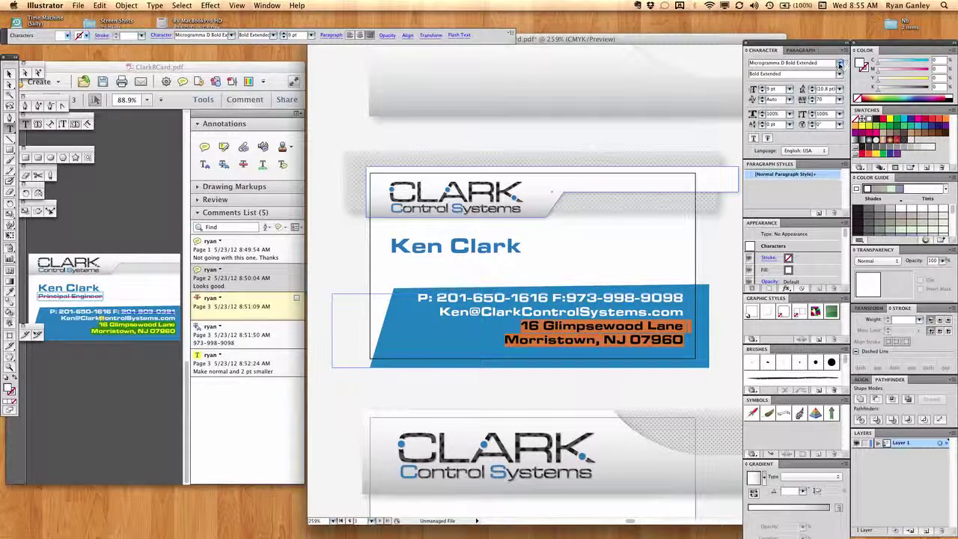
{"action": "left_click", "coordinate": [840, 64]}
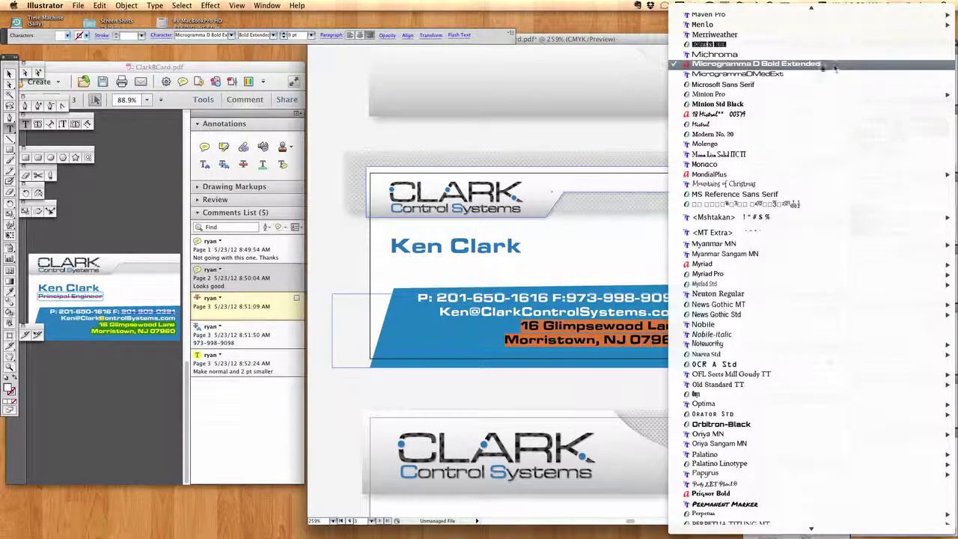
{"action": "left_click", "coordinate": [802, 74]}
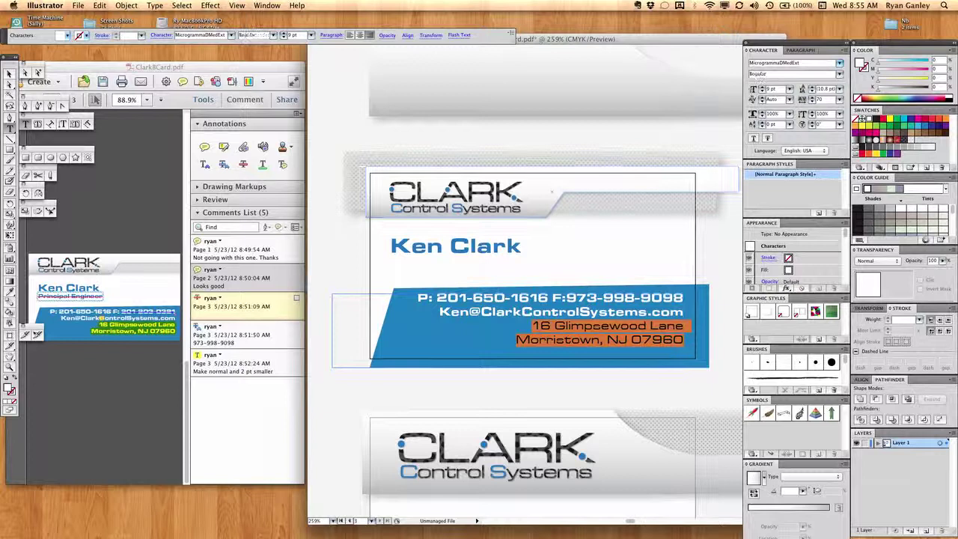
{"action": "key", "text": "Escape"}
{"action": "left_click_drag", "start_coordinate": [533, 326], "coordinate": [684, 340]}
{"action": "left_click", "coordinate": [754, 92]}
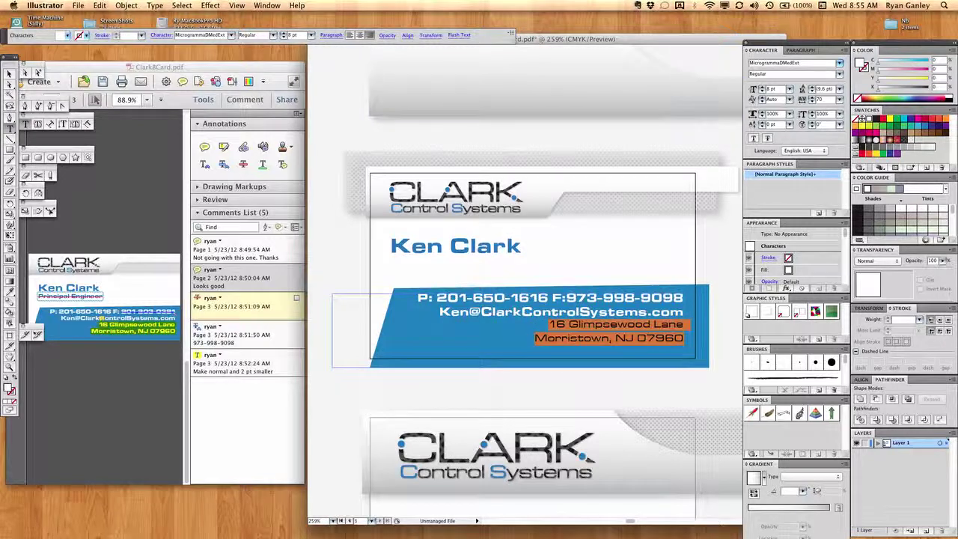
{"action": "key", "text": "Escape"}
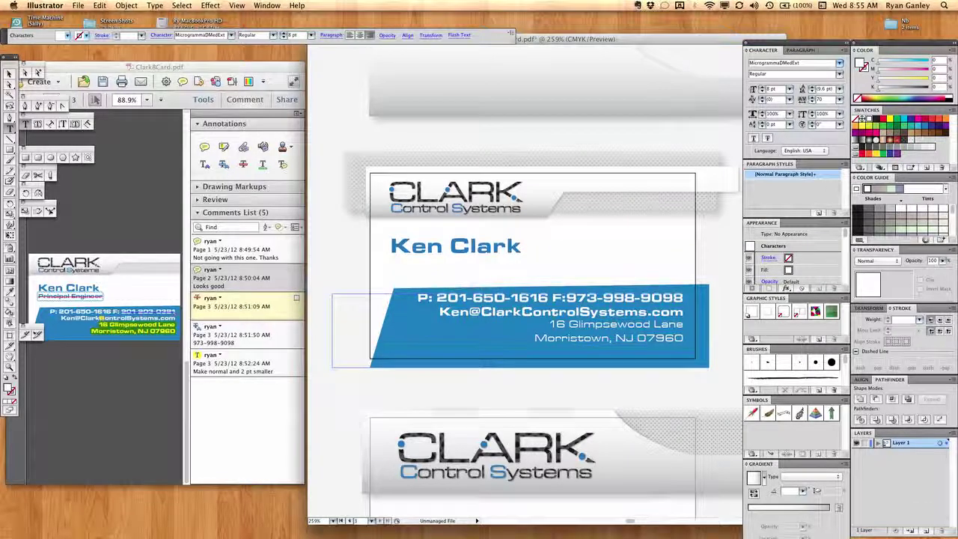
{"action": "left_click", "coordinate": [243, 439]}
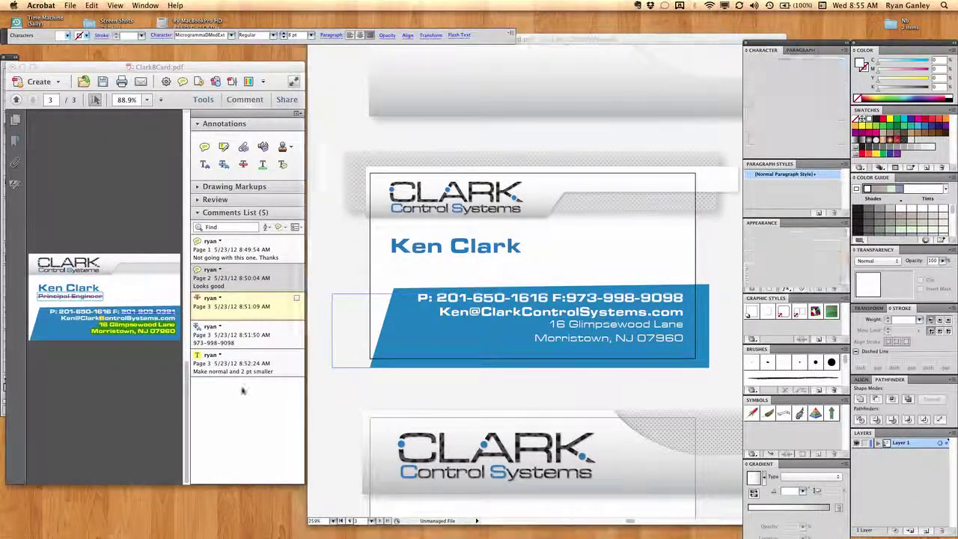
Discard the commented PDF, then save the card over ClarkBCard.pdf with Smallest File Size.
{"action": "left_click", "coordinate": [12, 66]}
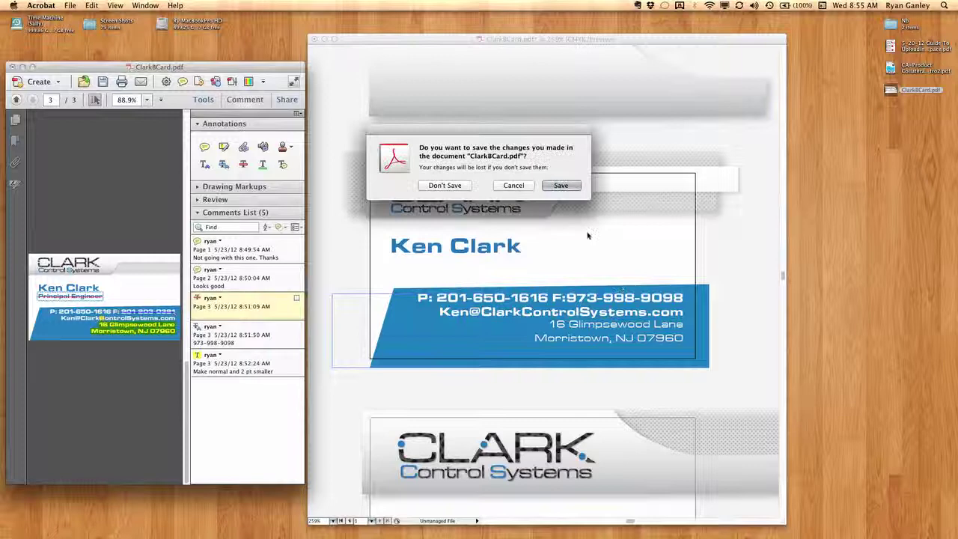
{"action": "left_click", "coordinate": [447, 186]}
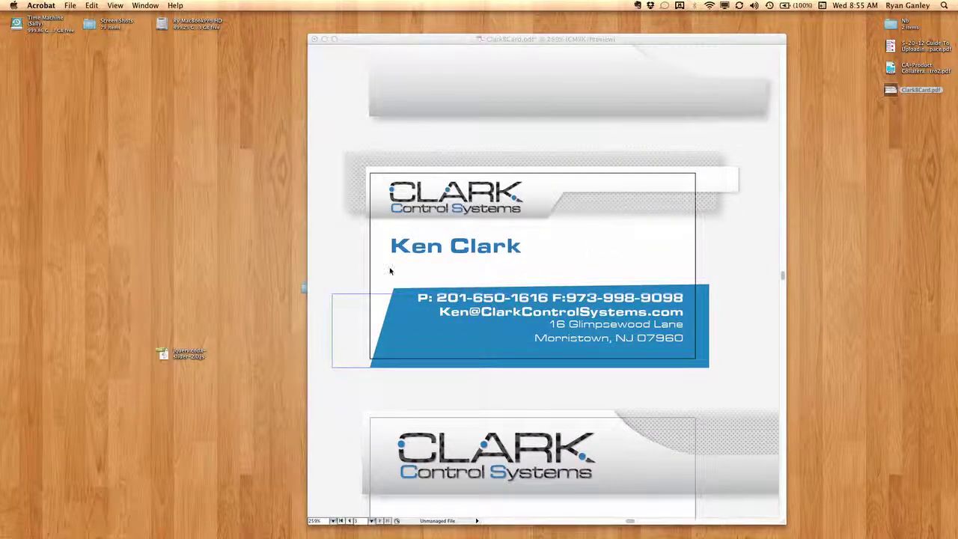
{"action": "left_click", "coordinate": [78, 5]}
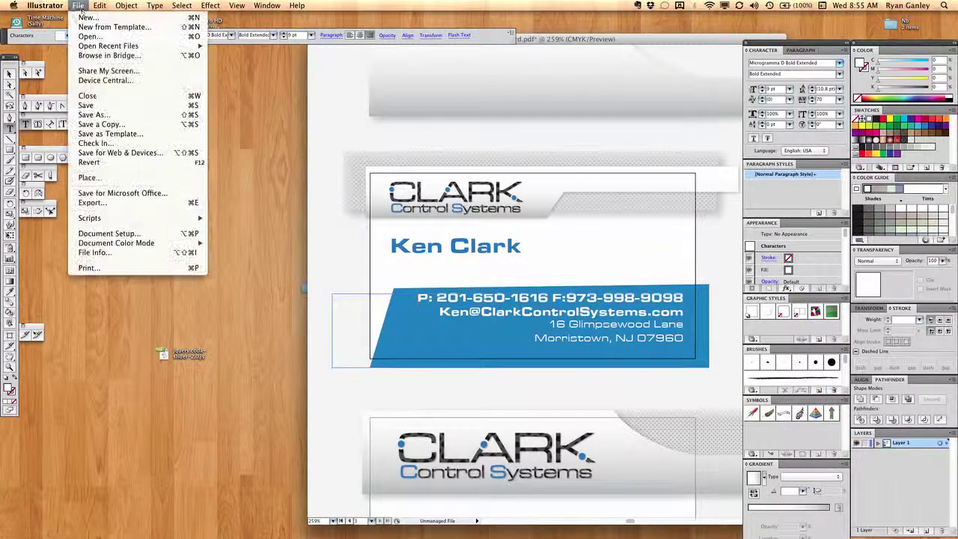
{"action": "left_click", "coordinate": [94, 114]}
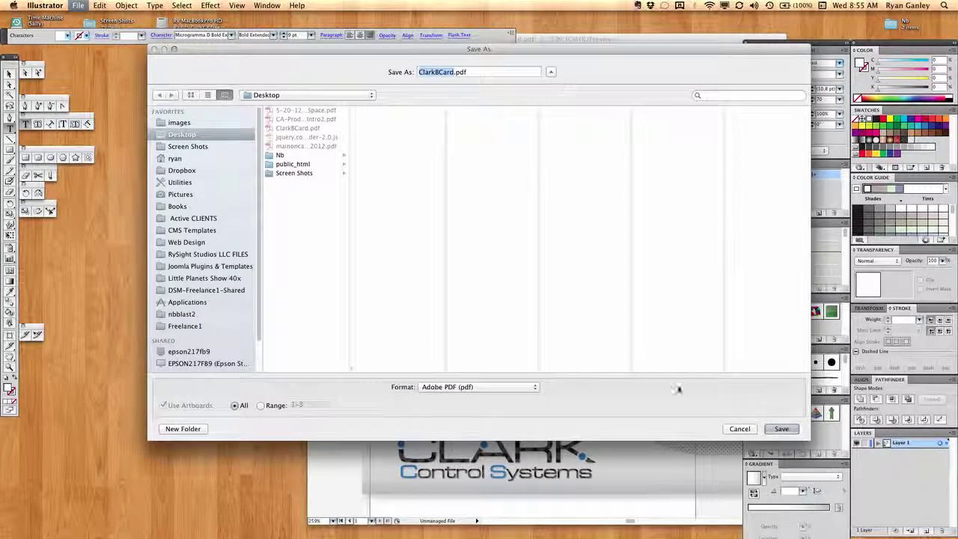
{"action": "left_click", "coordinate": [781, 428]}
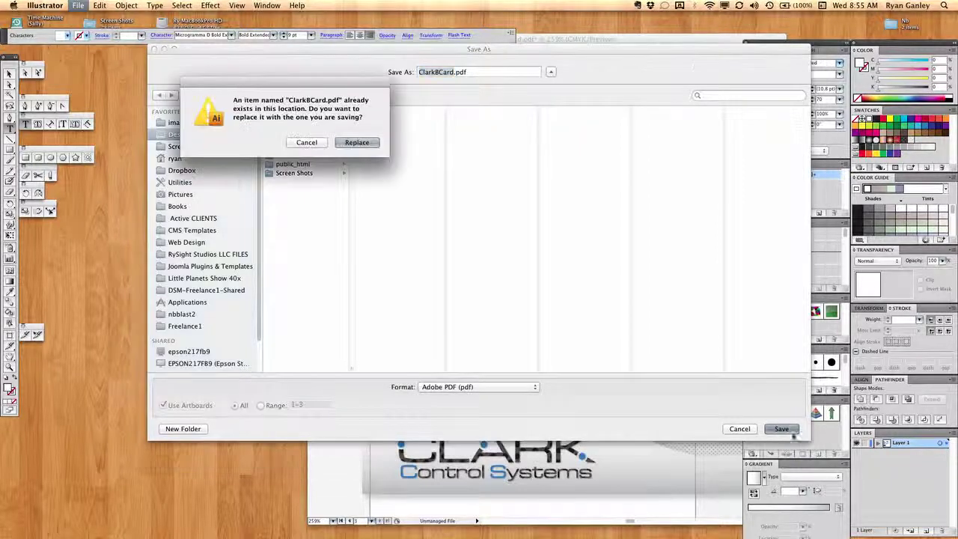
{"action": "left_click", "coordinate": [367, 144]}
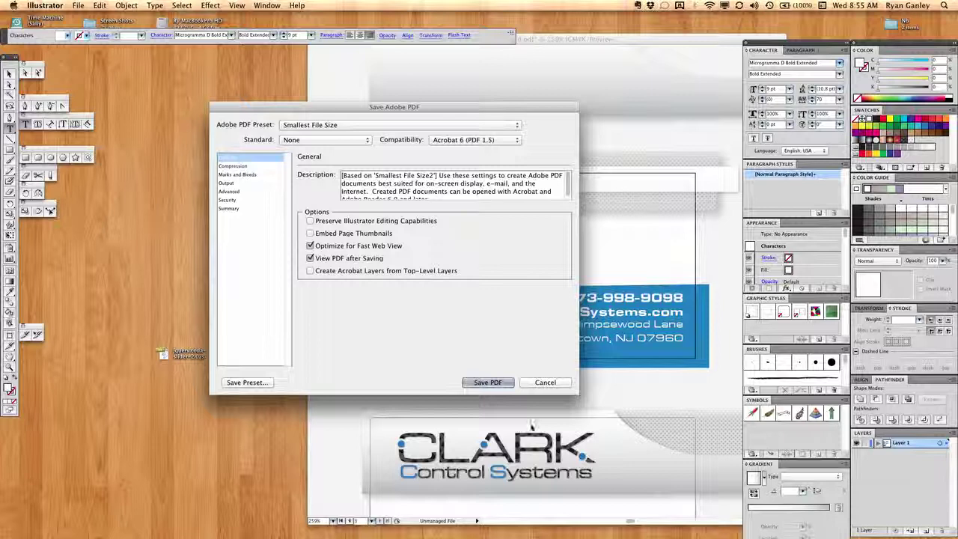
{"action": "left_click", "coordinate": [487, 383]}
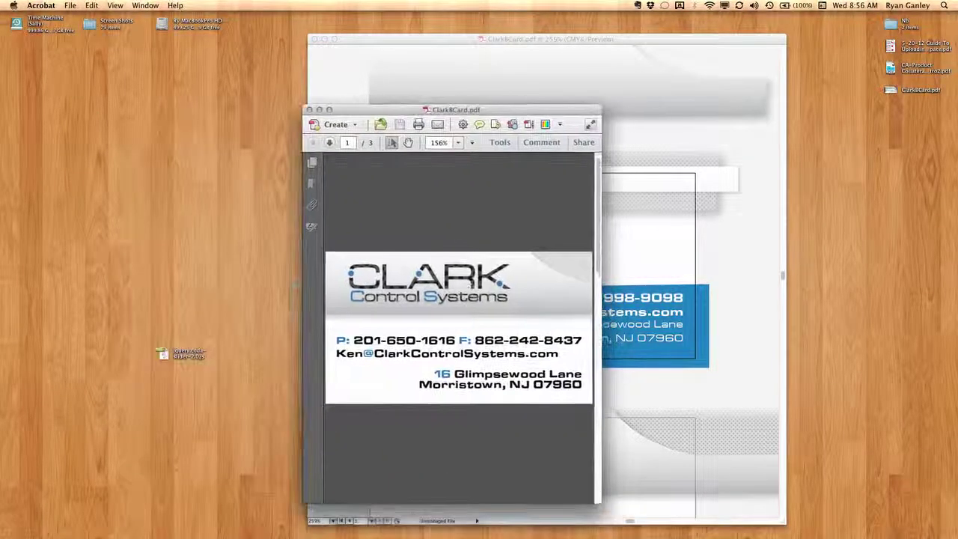
Delete the first page of the re-saved ClarkBCard.pdf from the page thumbnails.
{"action": "scroll", "coordinate": [473, 293], "scroll_direction": "down", "scroll_amount": 3}
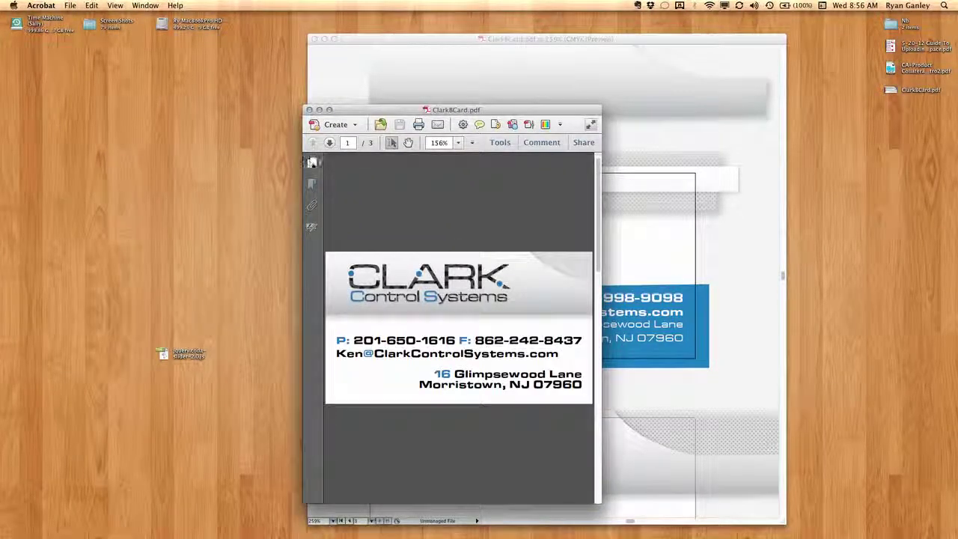
{"action": "left_click", "coordinate": [312, 161]}
{"action": "left_click", "coordinate": [403, 236]}
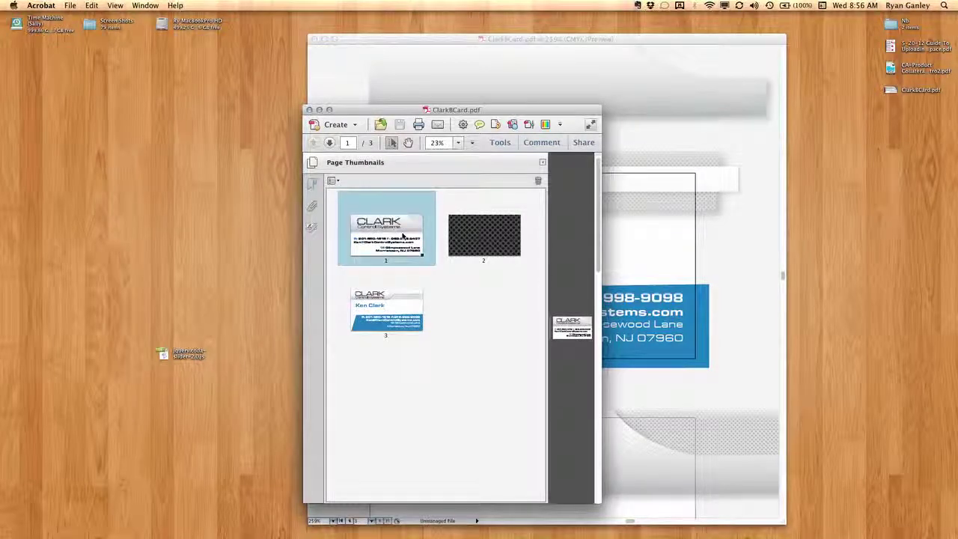
{"action": "key", "text": "Delete"}
{"action": "left_click", "coordinate": [554, 185]}
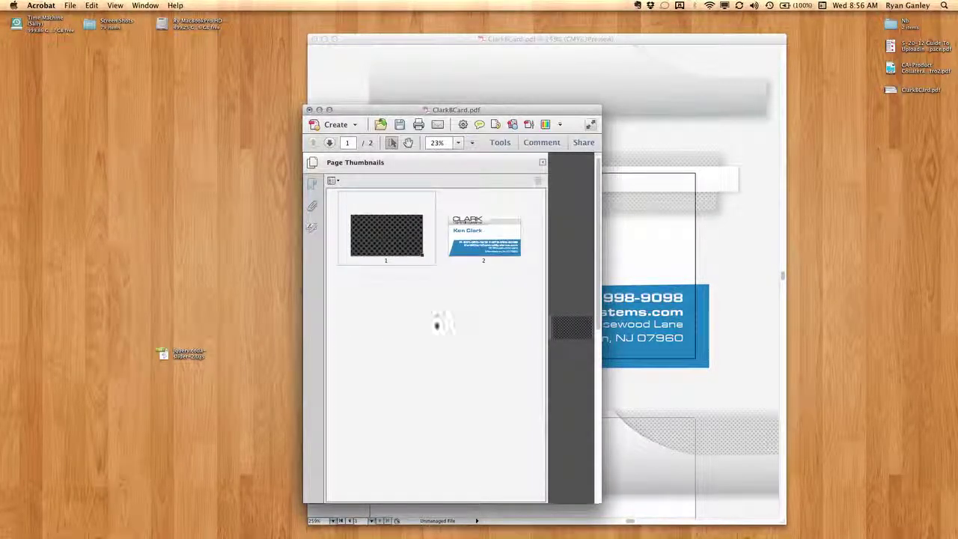
{"action": "left_click", "coordinate": [385, 247]}
Review the revised card page enlarged, then close the PDF without saving.
{"action": "left_click", "coordinate": [517, 261]}
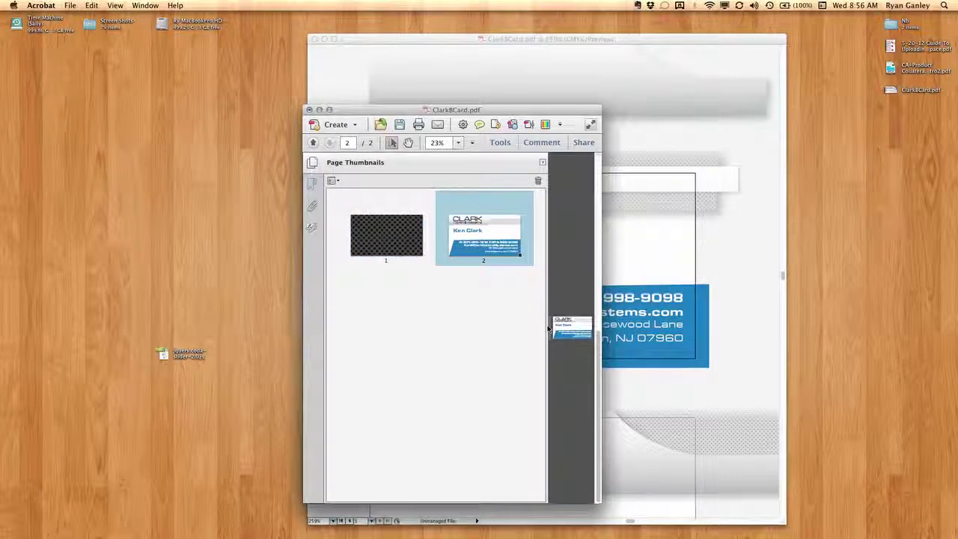
{"action": "left_click_drag", "start_coordinate": [552, 329], "coordinate": [370, 329]}
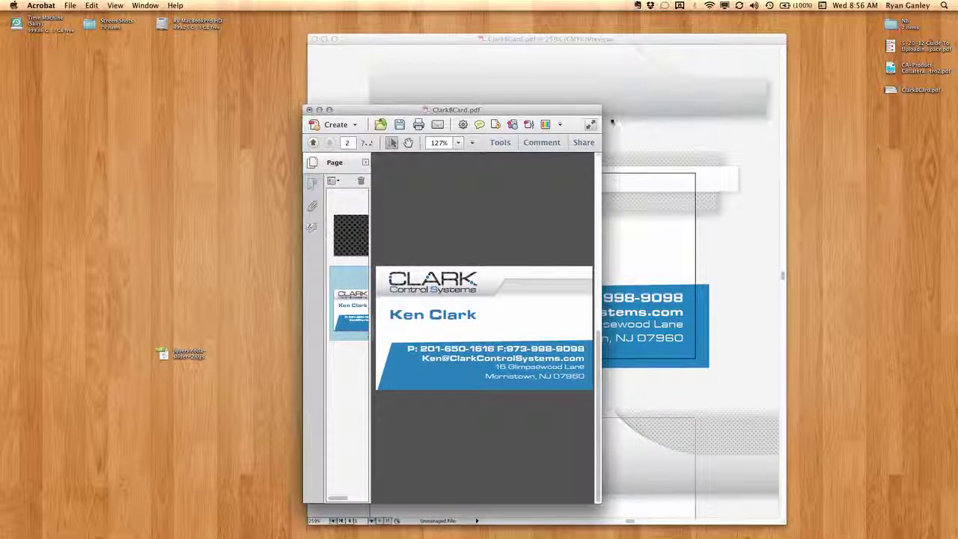
{"action": "left_click", "coordinate": [309, 110]}
{"action": "left_click", "coordinate": [463, 187]}
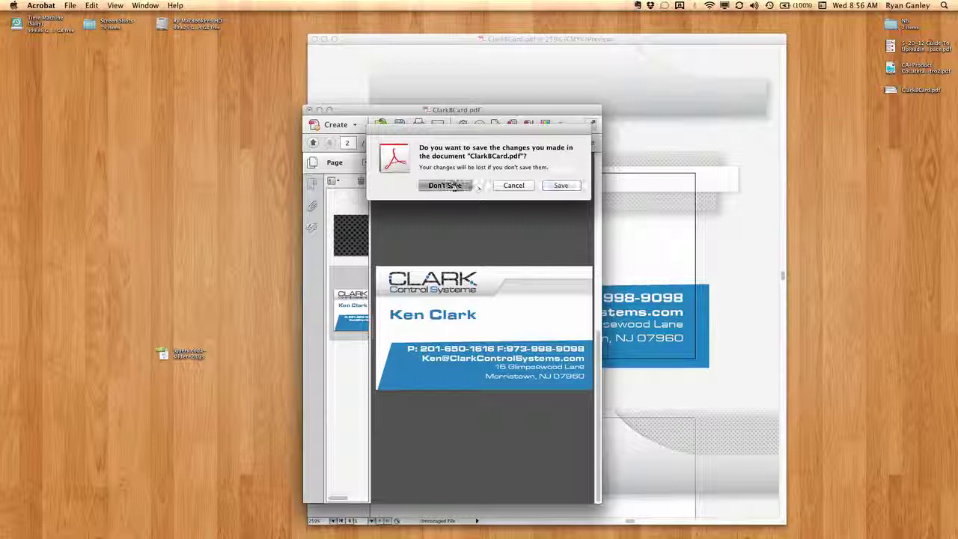
Close the remaining ClarkBCard.pdf window.
{"action": "left_click", "coordinate": [314, 39]}
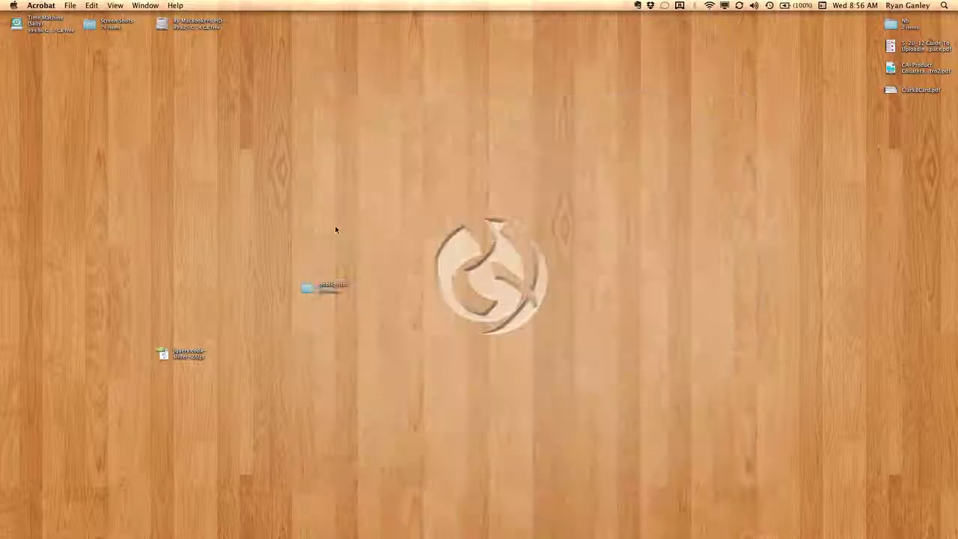